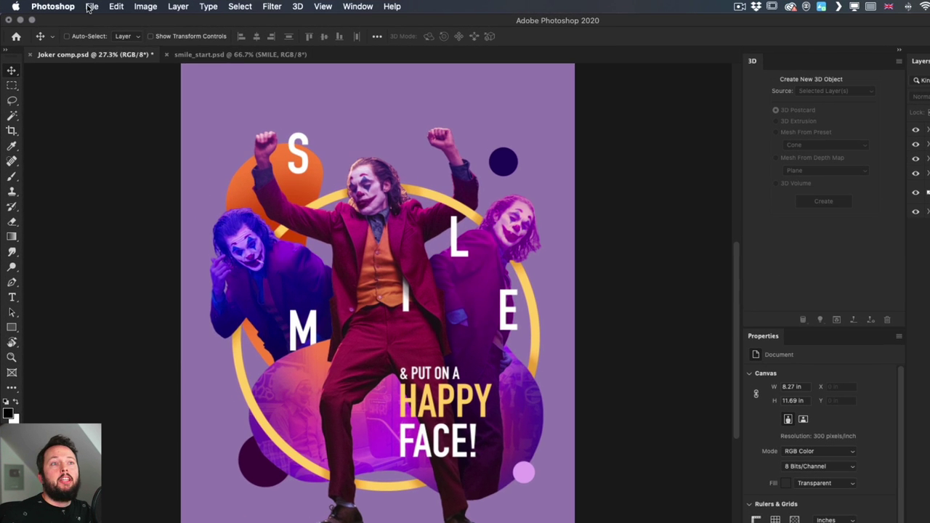
Step: Open Export For Aero for the Joker comp and choose Preserve Layers
left_click(75, 6)
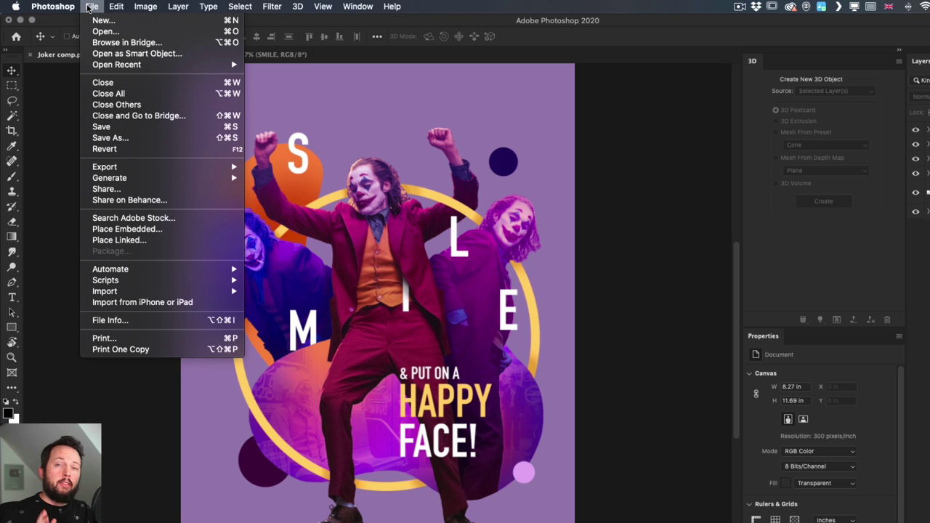
mouse_move(173, 169)
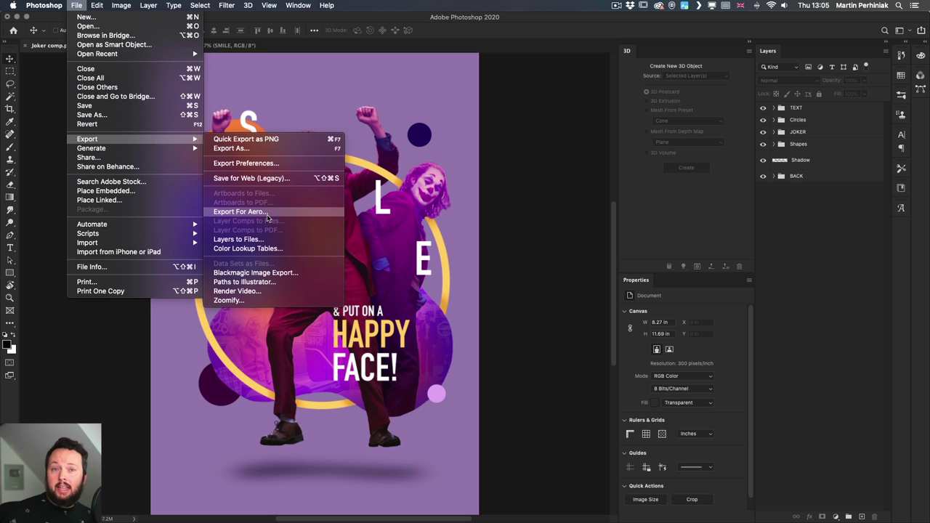
left_click(266, 217)
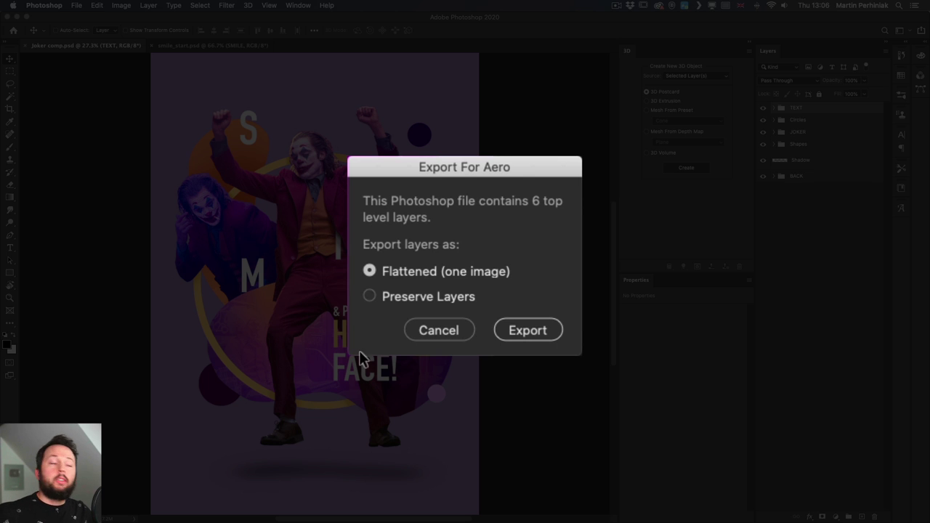
left_click(422, 297)
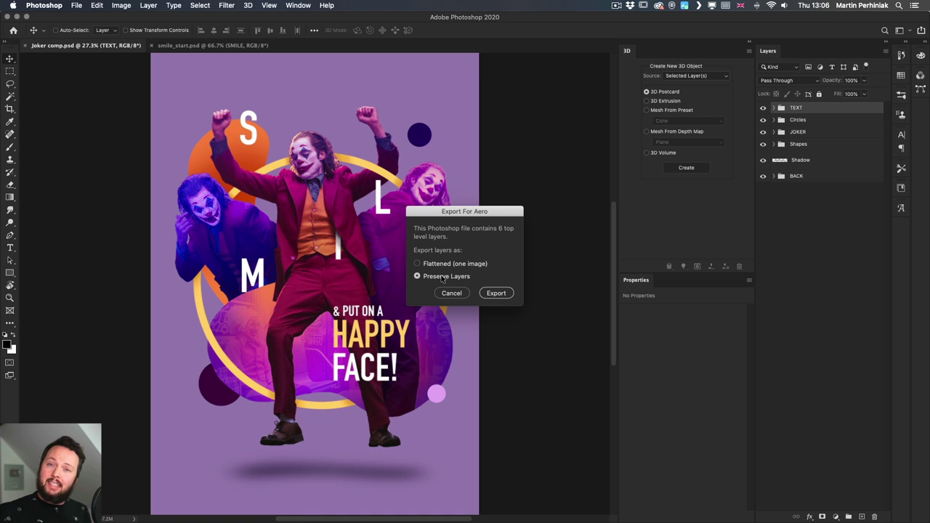
Step: Dismiss the Aero export, collapse the layer groups and preview the poster without its text
key("Return")
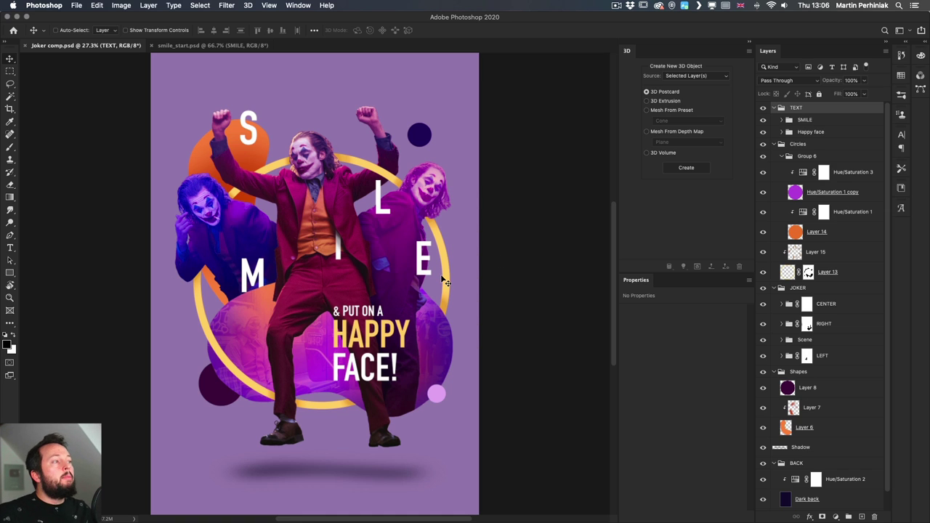
left_click(772, 109, "alt")
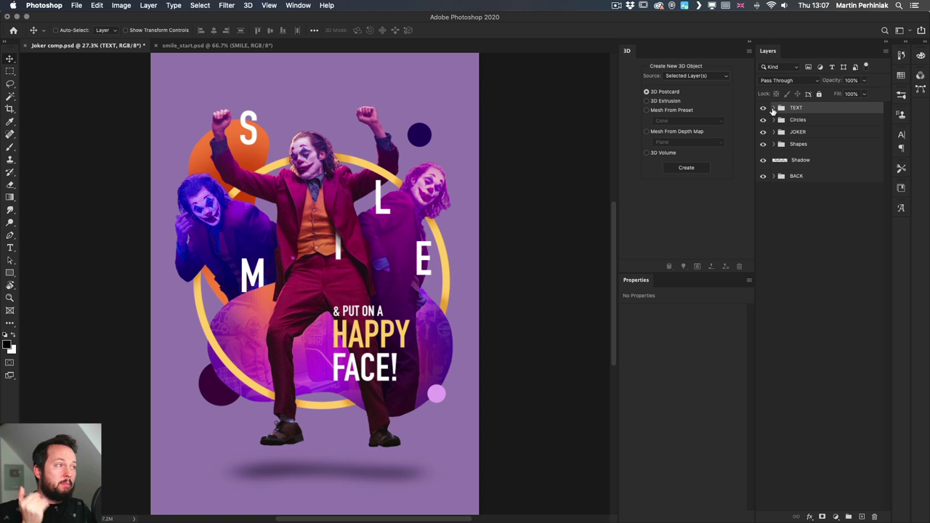
left_click(763, 108)
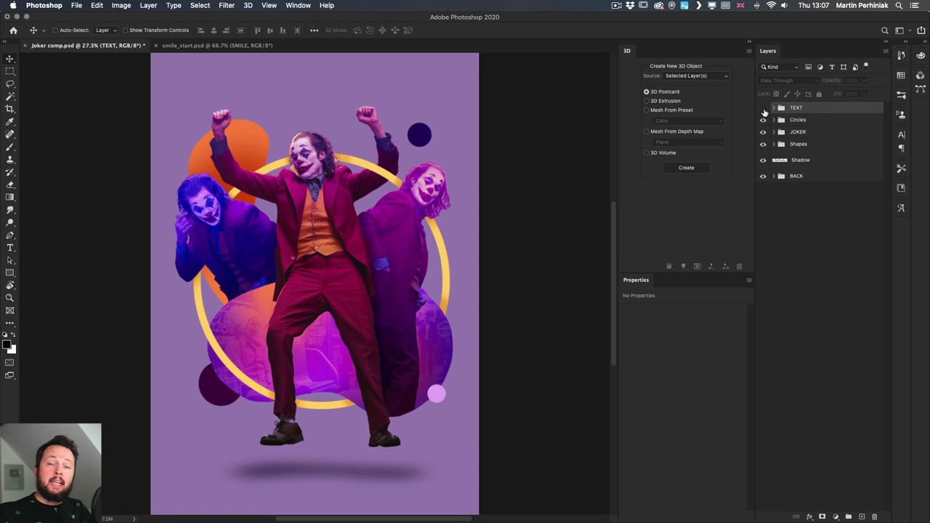
left_click(763, 108)
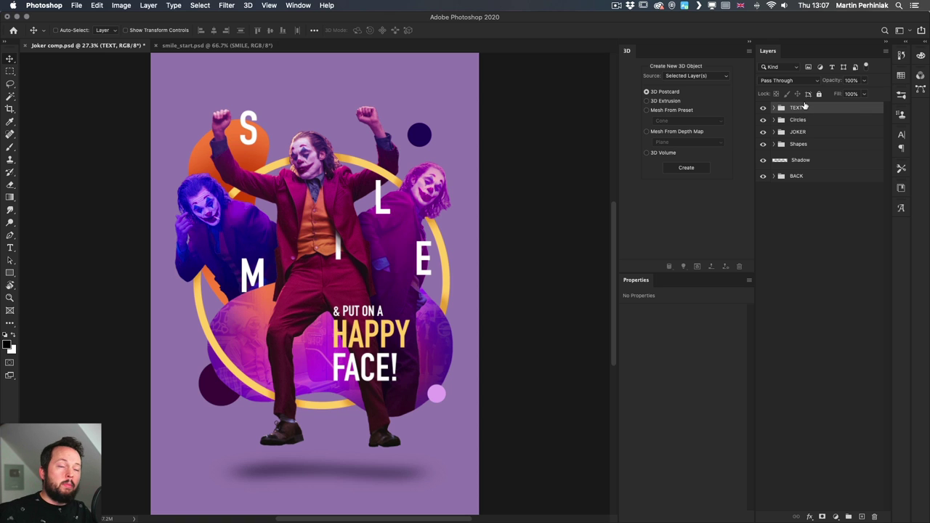
left_click(764, 109)
left_click(764, 109)
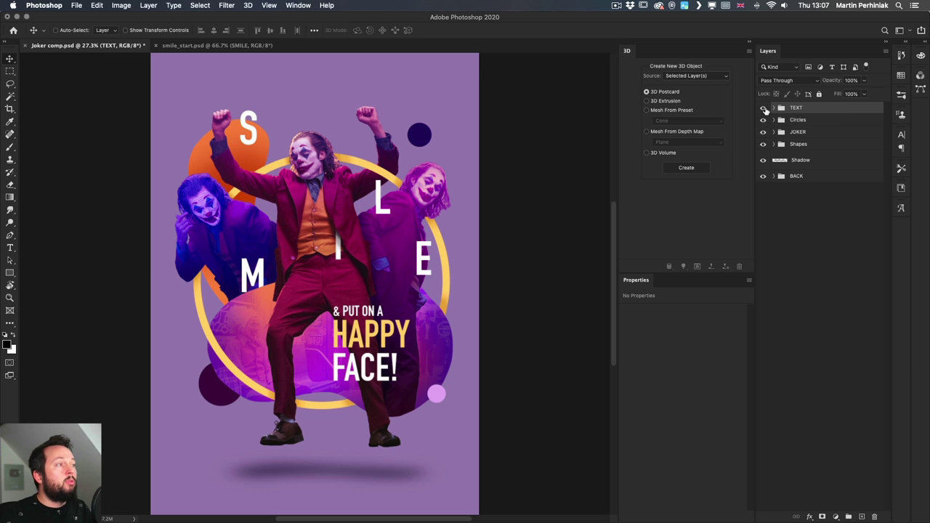
Step: Move Happy face out of TEXT and delete the TEXT group with the SMILE letters
left_click(774, 107)
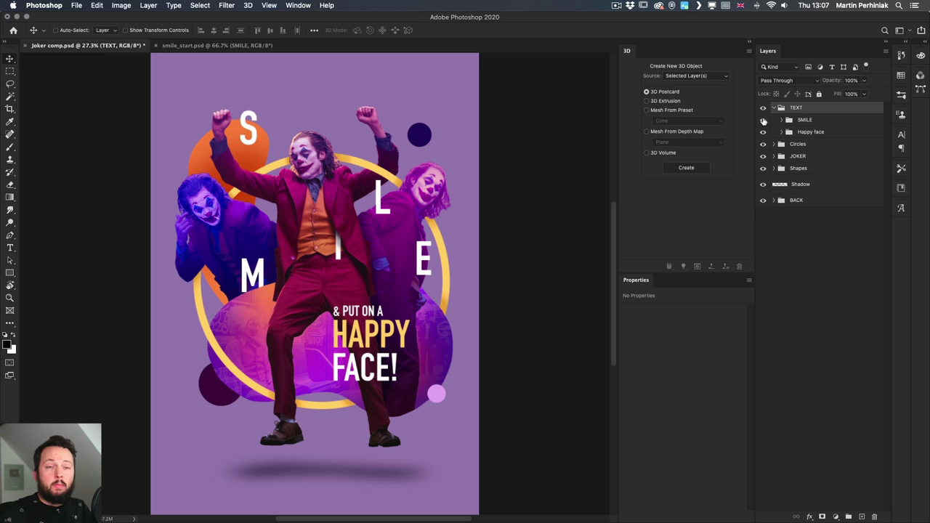
left_click(763, 120)
left_click_drag(778, 132, 795, 106)
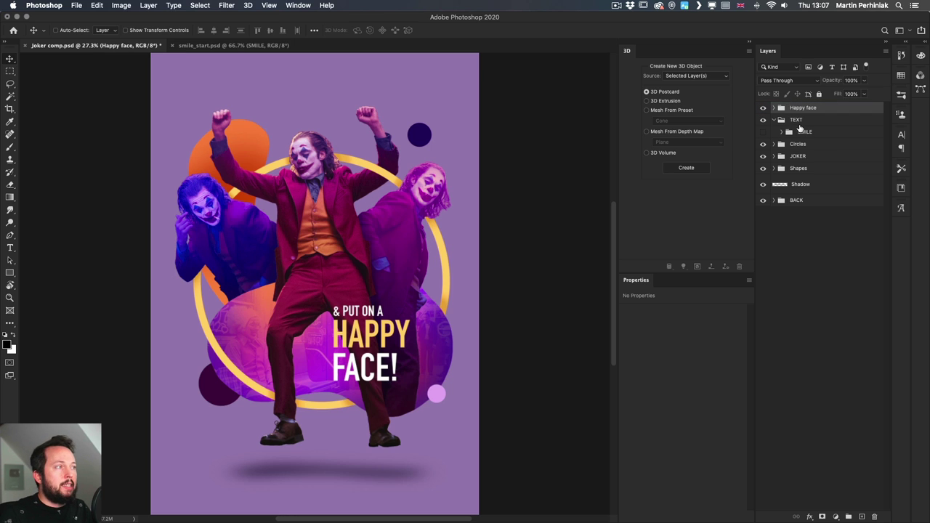
left_click(799, 124)
key("Delete")
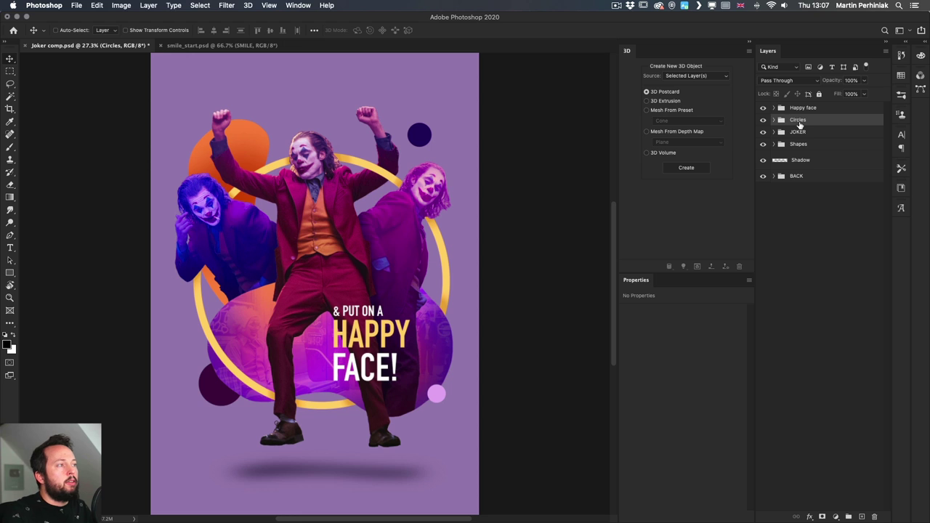
left_click(763, 108)
left_click(764, 108)
Step: Pull '& PUT ON A' out of Happy face and merge the two into one tagline layer
left_click(774, 108)
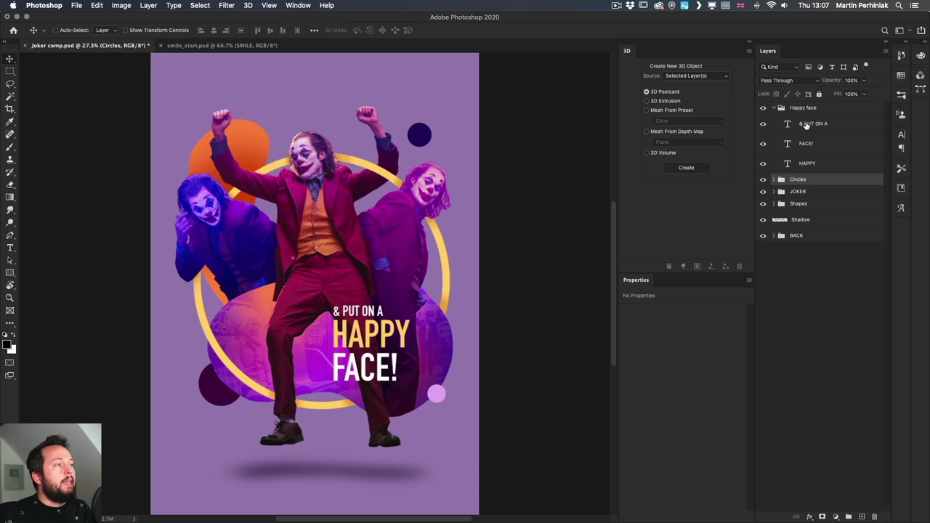
left_click_drag(806, 125, 804, 108)
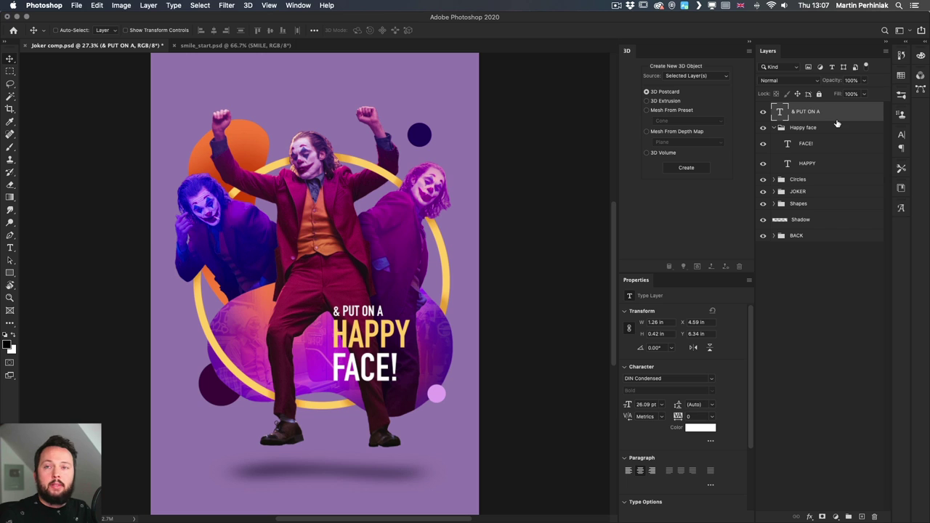
left_click(774, 128)
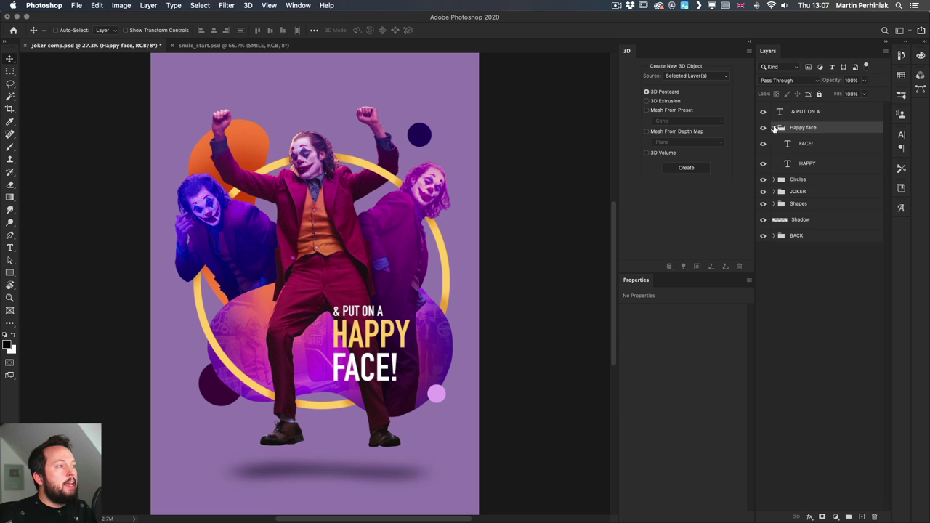
left_click(774, 128)
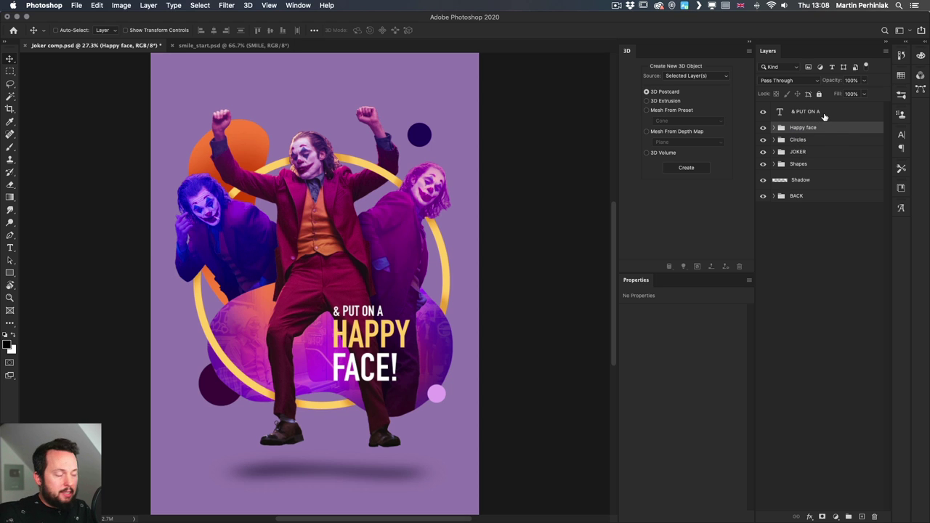
left_click(825, 114, "shift")
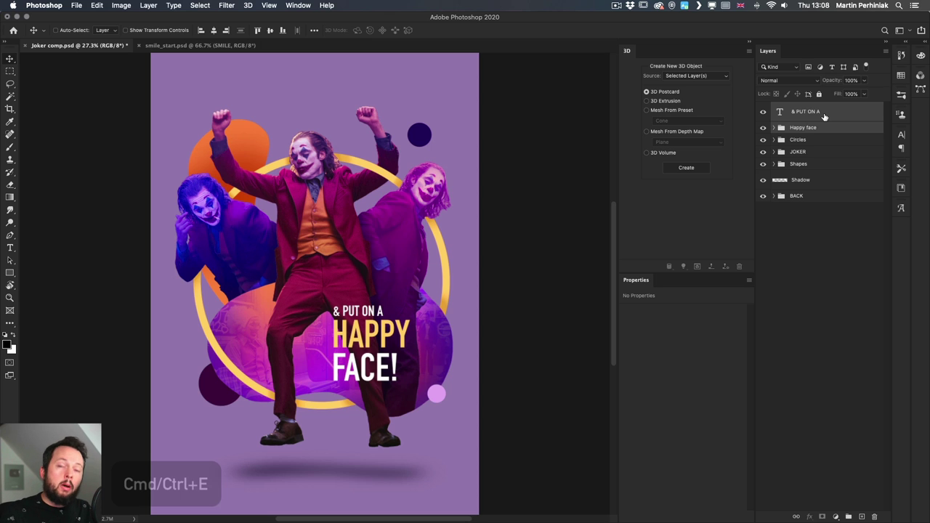
key("super+e")
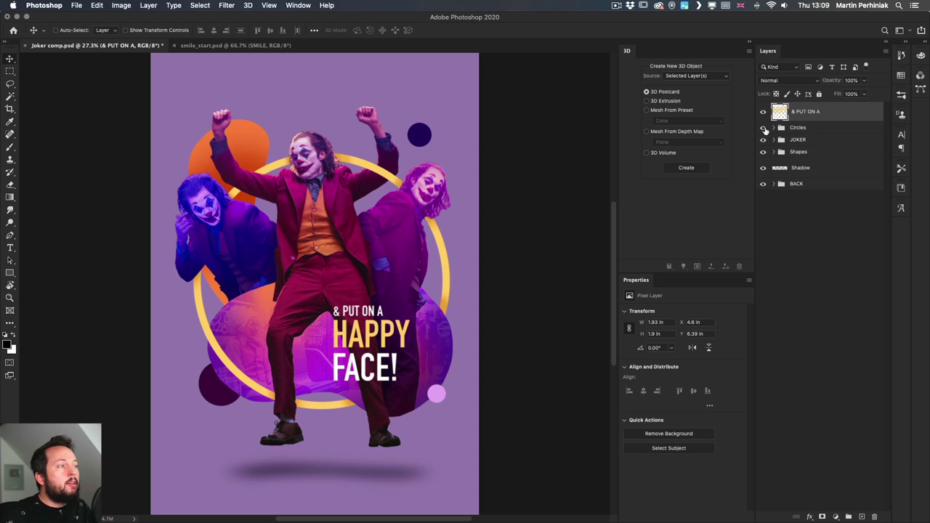
Step: Delete the gold ring layer's mask after checking it on and off
left_click(763, 128)
left_click(764, 128)
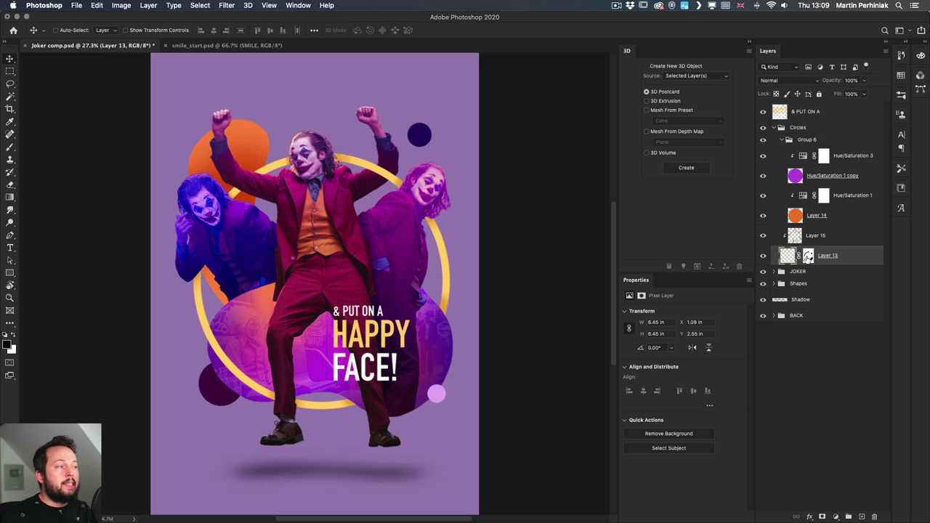
left_click(808, 259, "shift")
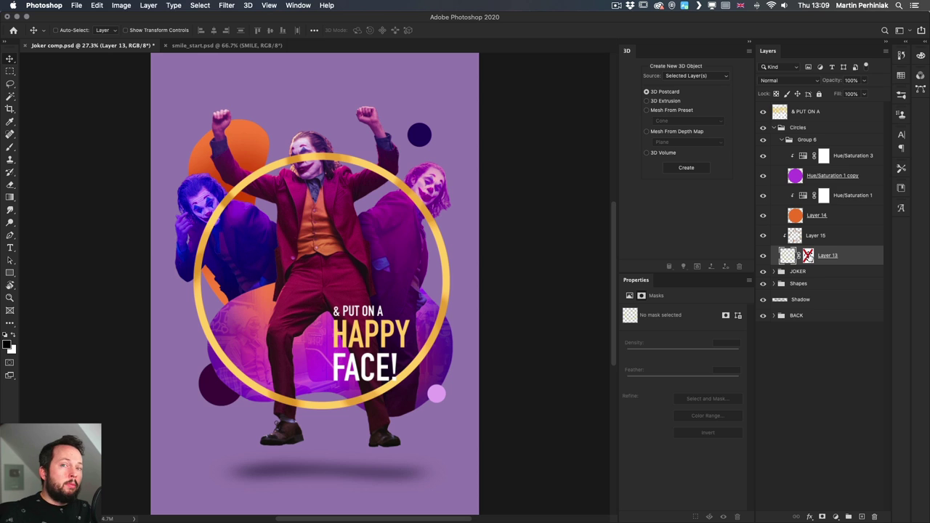
left_click(808, 257, "shift")
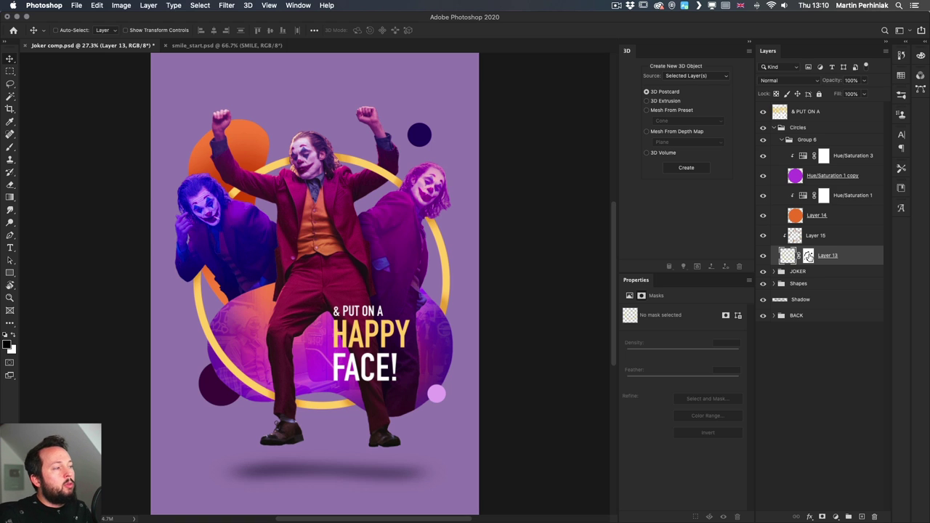
right_click(809, 255)
left_click(830, 270)
key("ctrl+e")
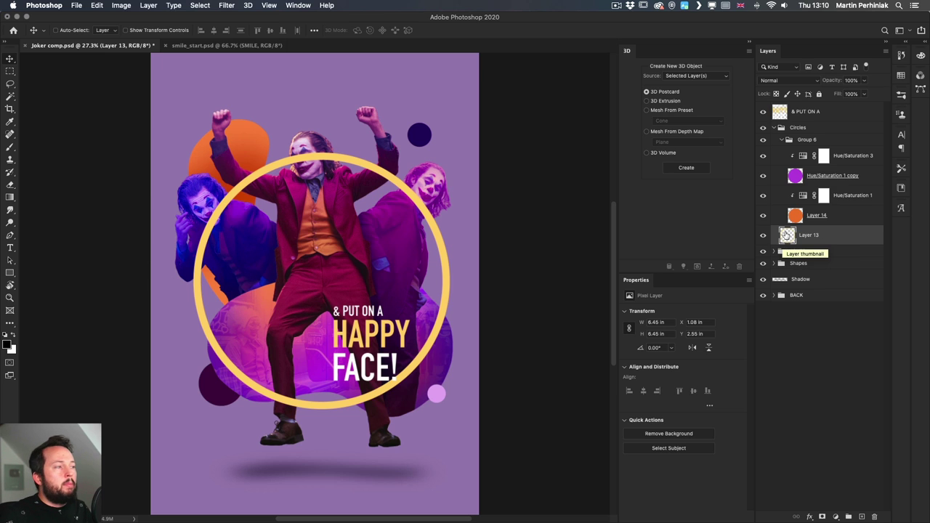
Step: Move the ring layer just above the background and rename it RING
left_click_drag(785, 234, 804, 291)
double_click(801, 279)
type("RING")
key("Return")
Step: Merge the purple and orange circles each with its Hue/Saturation adjustment layer
left_click(823, 173)
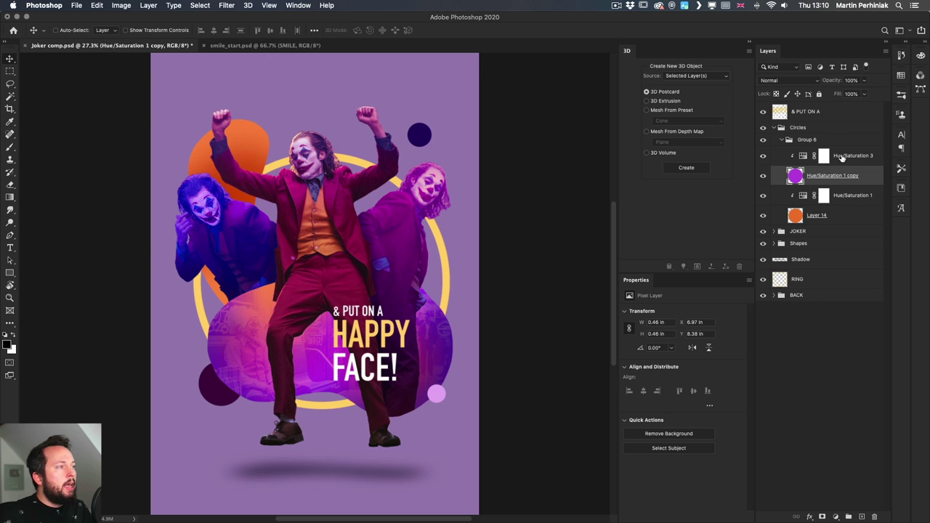
left_click(842, 159, "shift")
key("super+e")
left_click(819, 196)
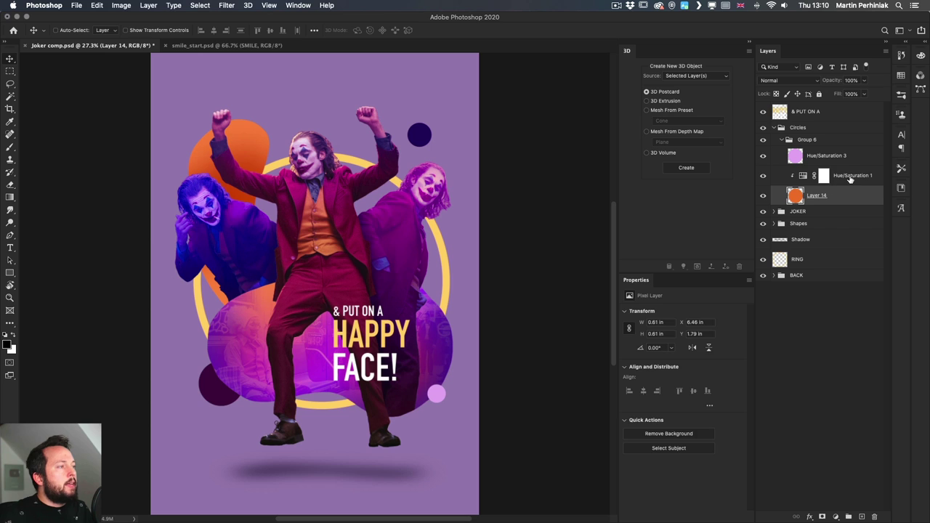
left_click(851, 178, "shift")
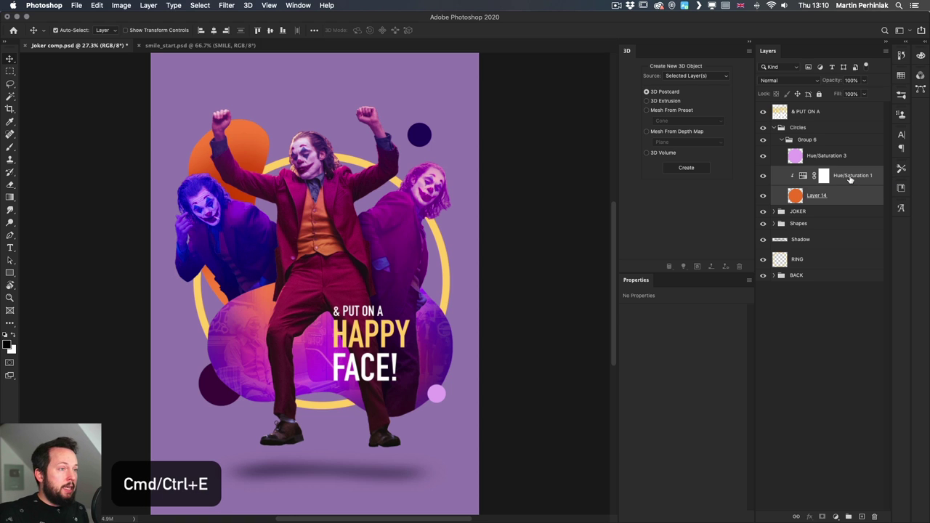
key("super+e")
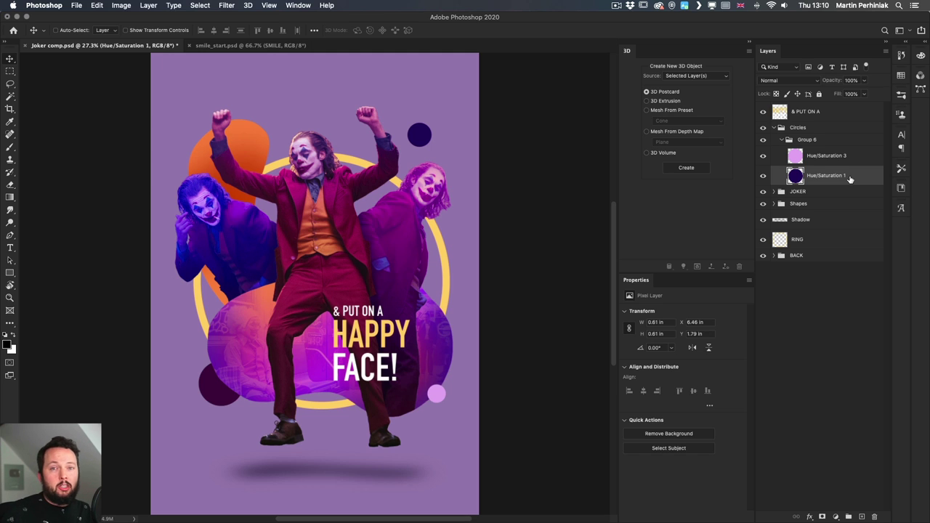
Step: Move both merged circle layers out of the Circles group and select the emptied group
left_click_drag(814, 176, 806, 128)
left_click_drag(810, 177, 800, 232)
left_click(805, 149)
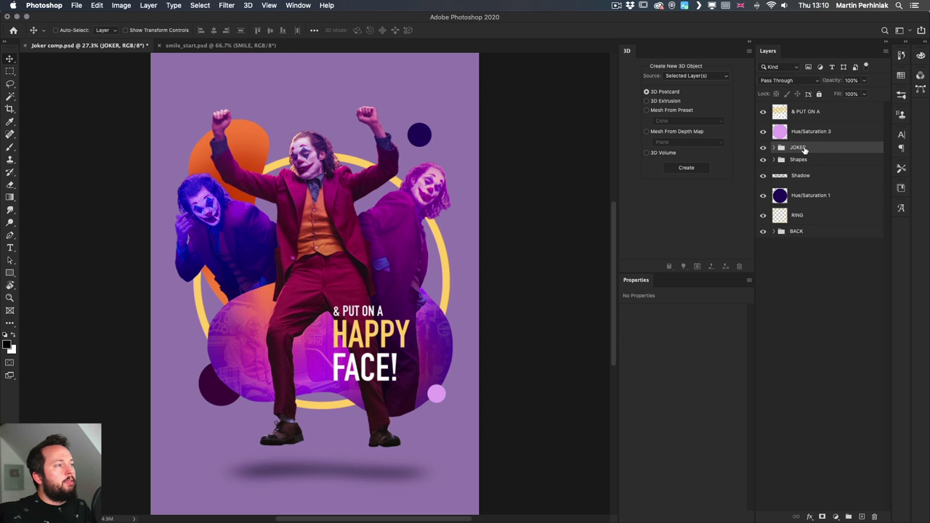
Step: Delete the Circles group and rename layers to TEXT, Circle 1 and Circle 2
key("Delete")
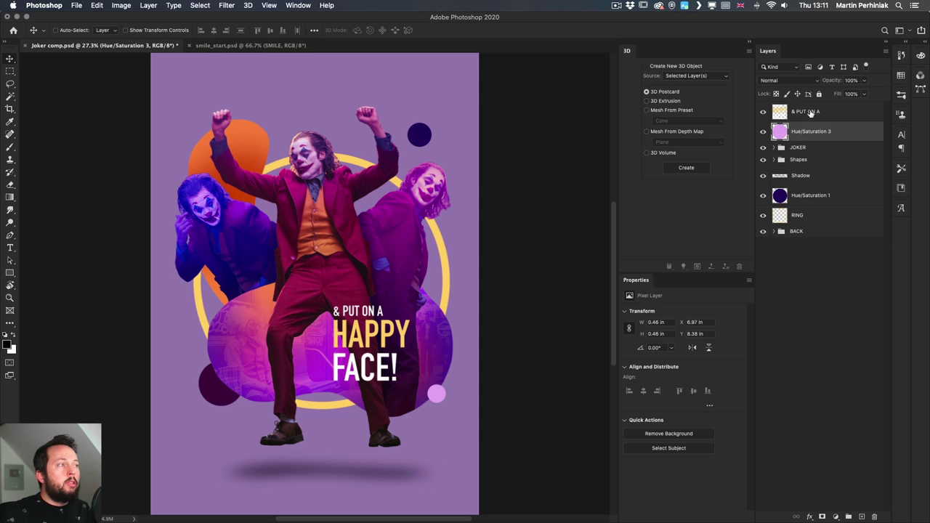
double_click(809, 111)
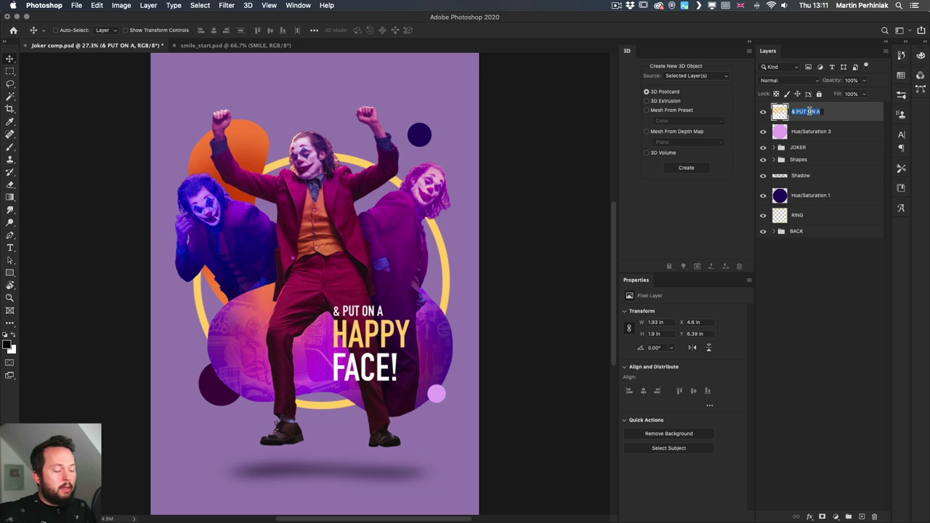
type("TEXT")
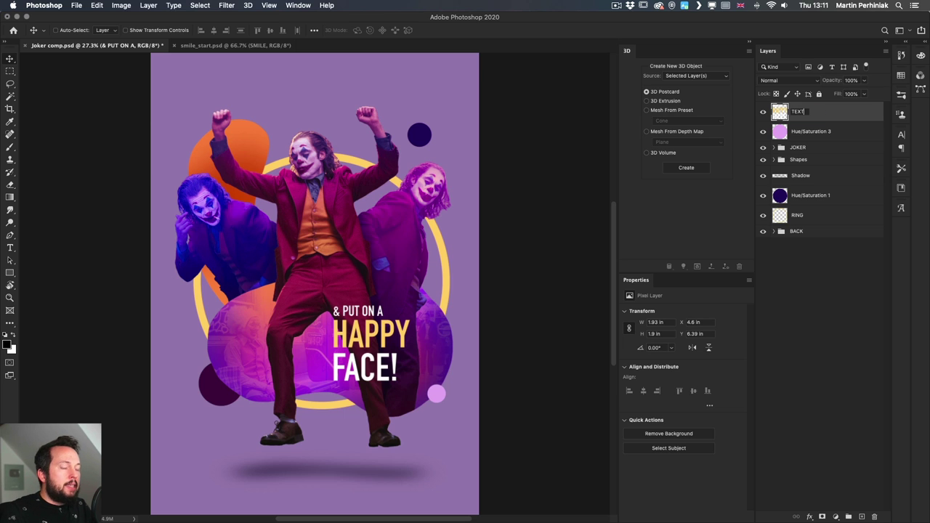
key("Tab")
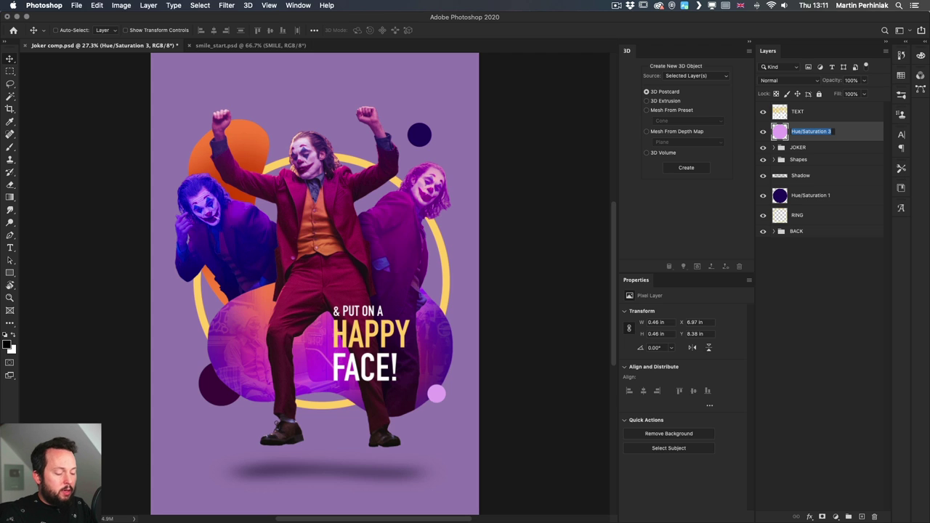
type("Circle 1")
key("Return")
double_click(807, 197)
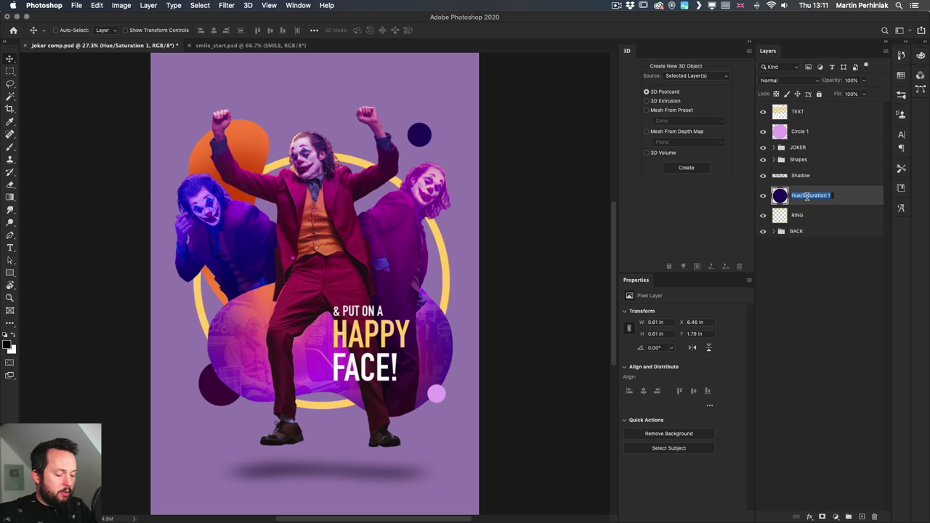
type("Circle 2")
key("Return")
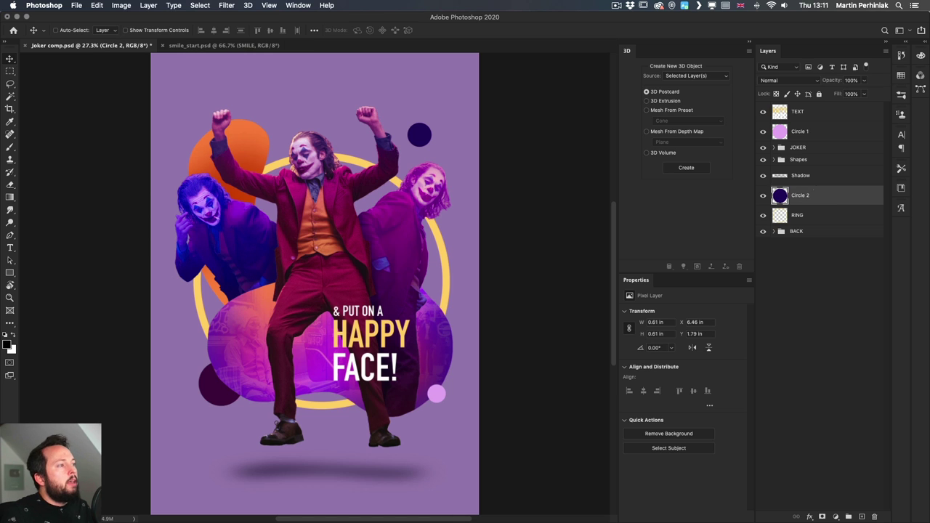
Step: Delete the BACK group with its purple background
left_click(803, 177)
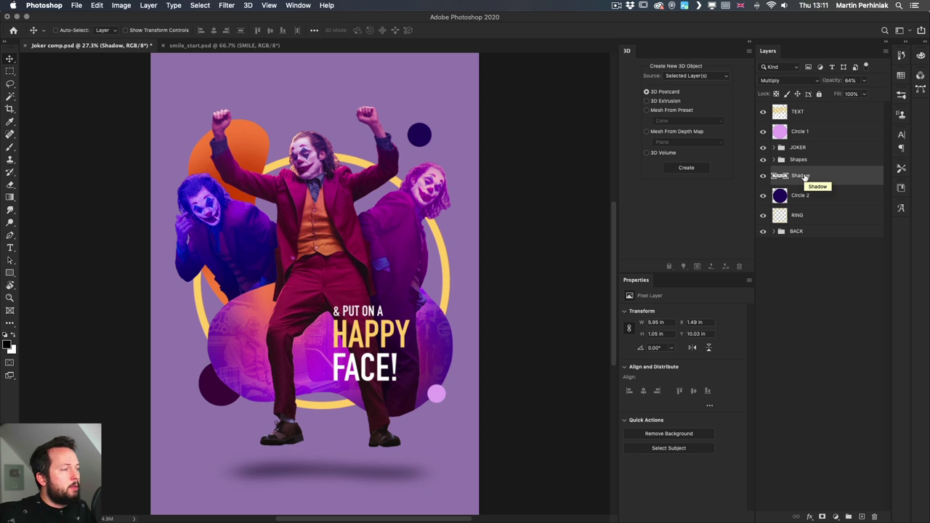
left_click(810, 231)
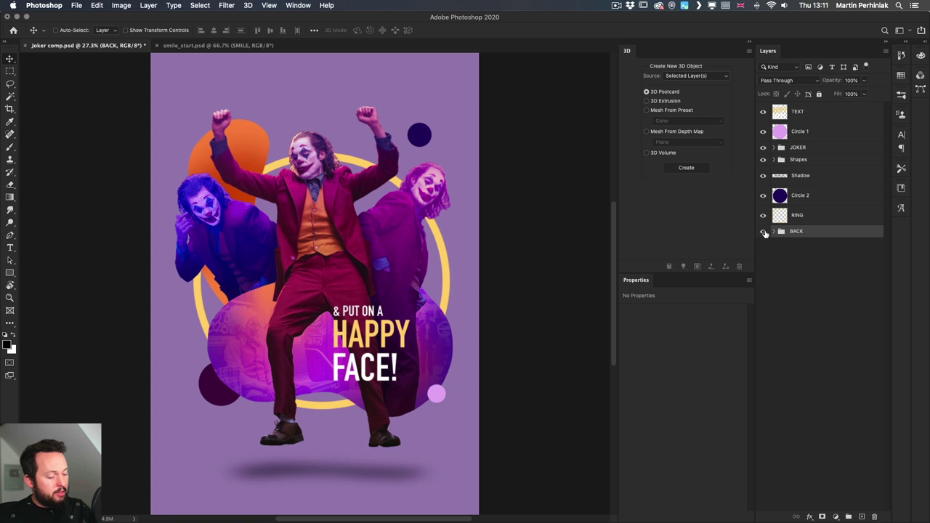
key("Delete")
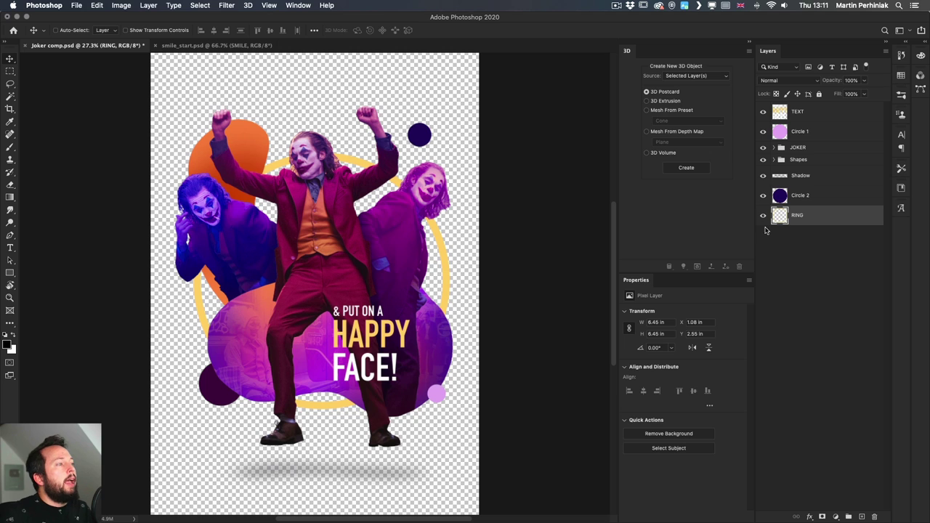
Step: Move Layer 8 out of the Shapes group and merge Shapes into a single layer
left_click(762, 160)
left_click(762, 160)
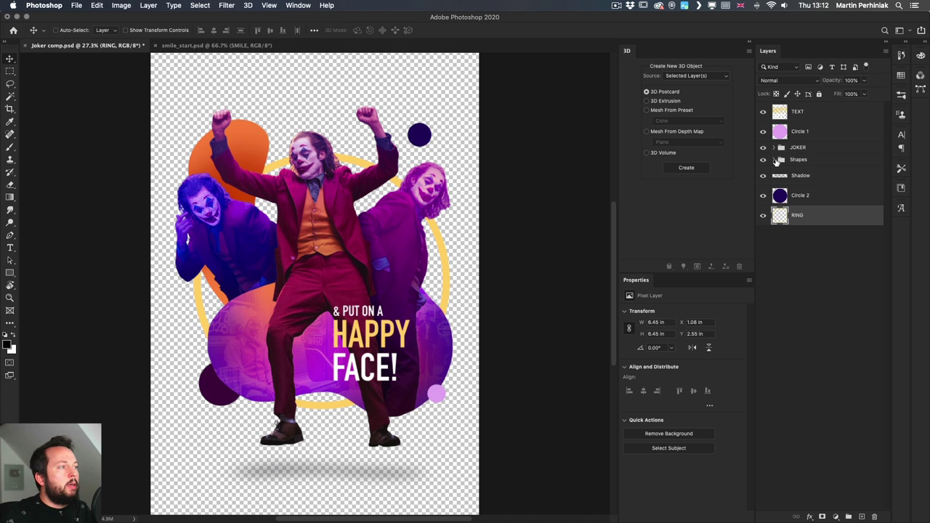
left_click(774, 159)
left_click(810, 176)
left_click_drag(811, 176, 814, 156)
left_click(805, 215)
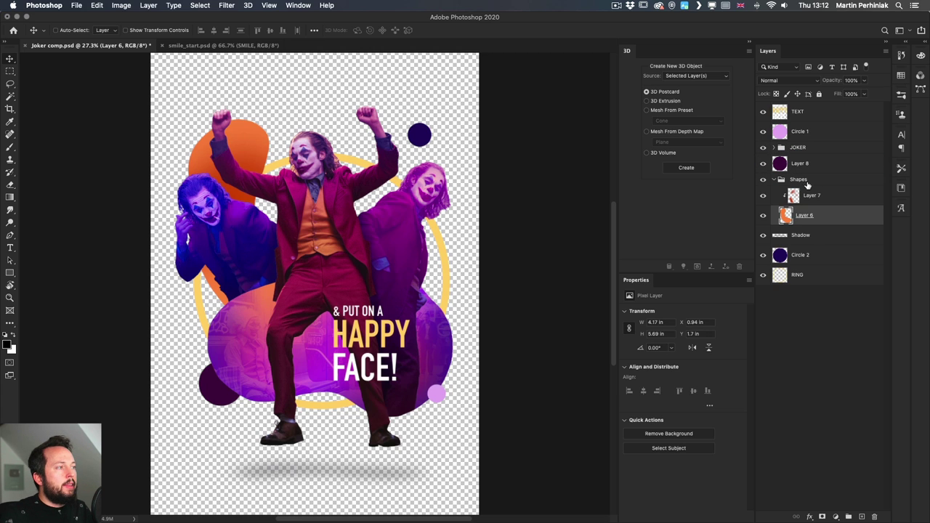
left_click(806, 181)
key("super+e")
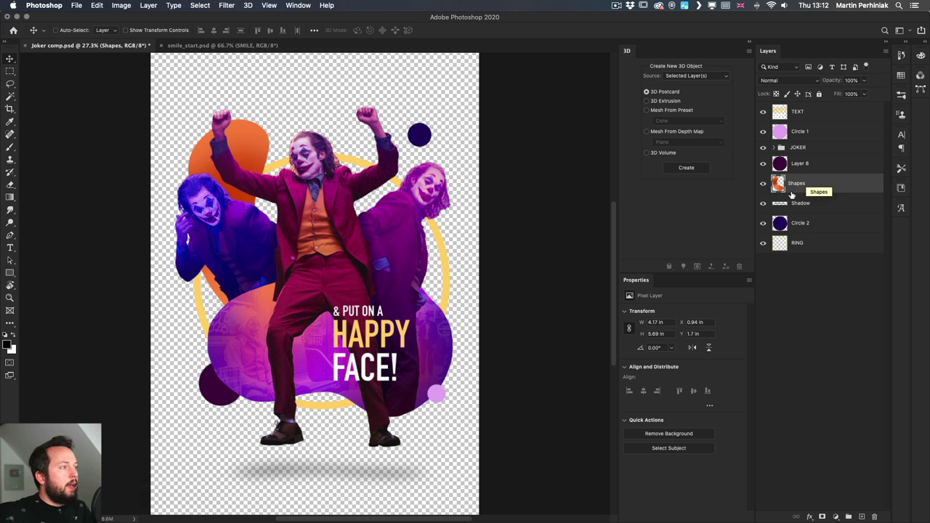
Step: Rename the merged Shapes layer Blob and Layer 8 Circle 3
double_click(798, 183)
type("Blob")
key("Return")
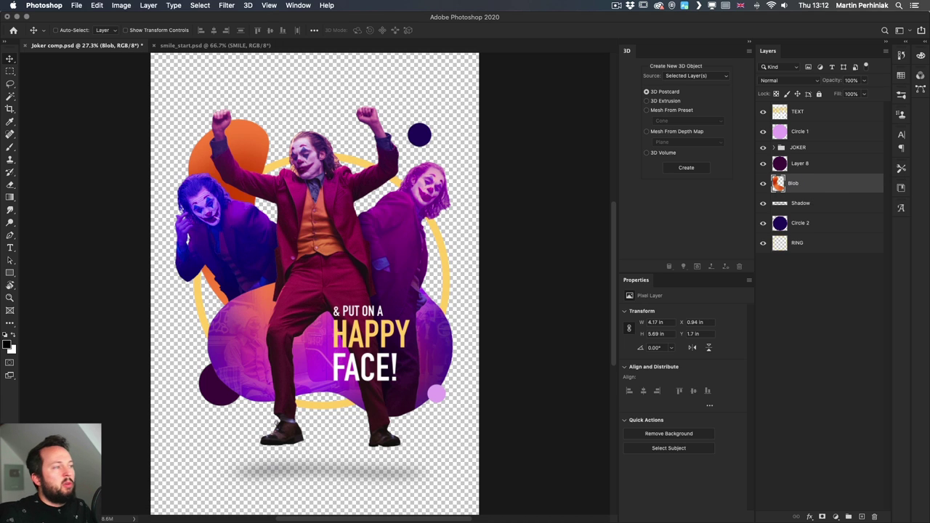
double_click(798, 164)
type("Circle 3")
key("Return")
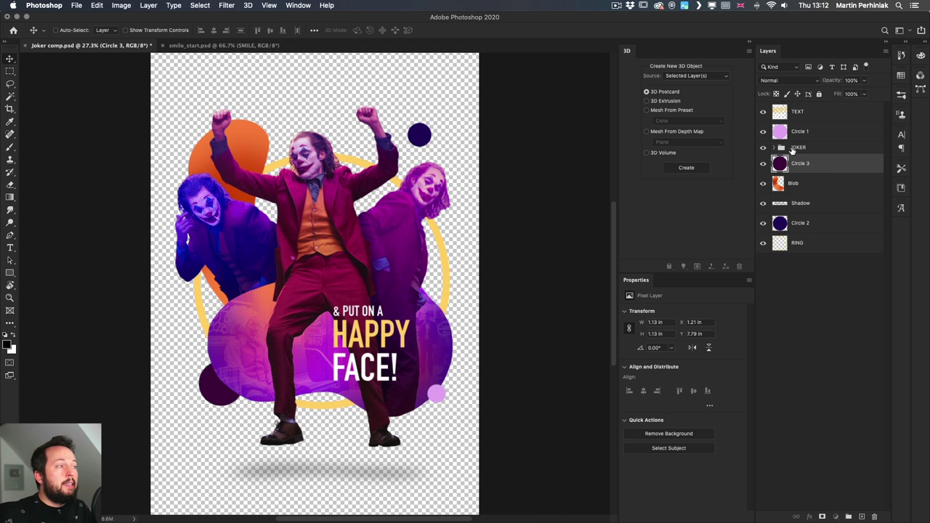
Step: Inspect the JOKER group's contents and toggle the three Joker figures off and on
left_click(792, 149)
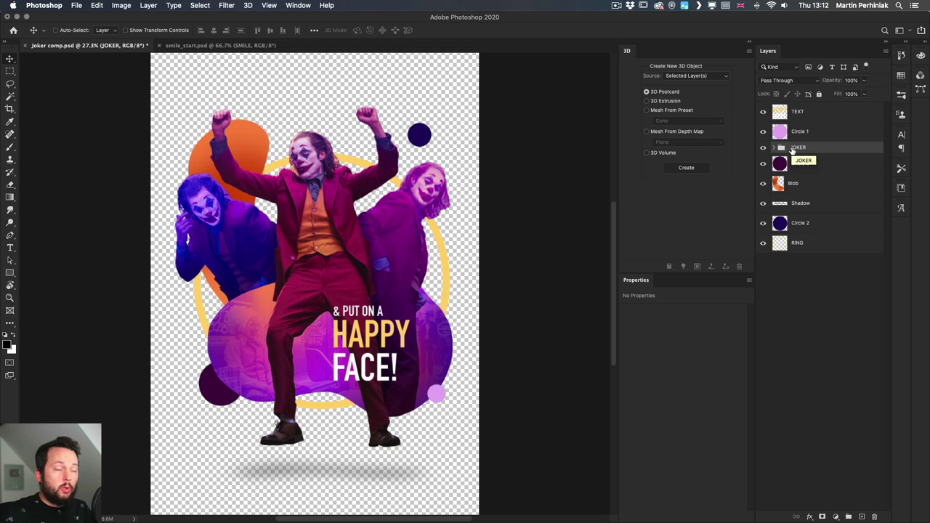
left_click(774, 148)
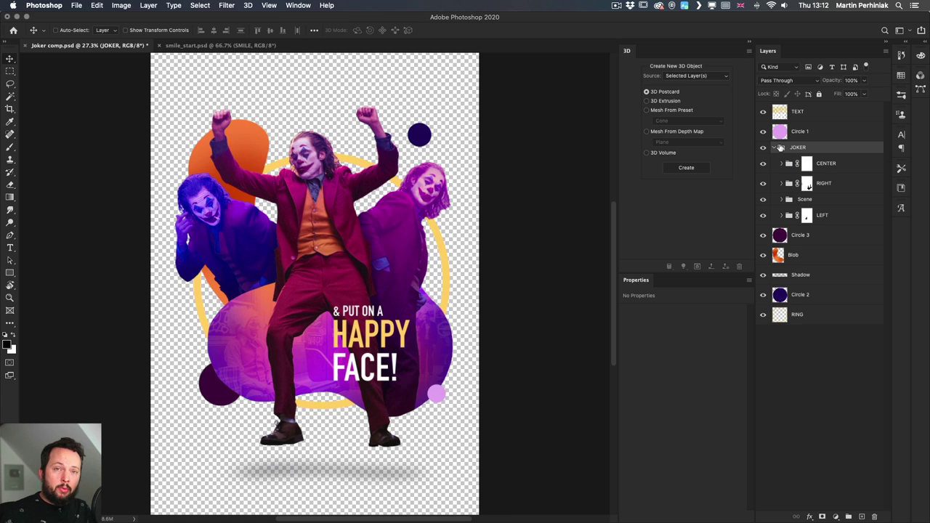
left_click(775, 148)
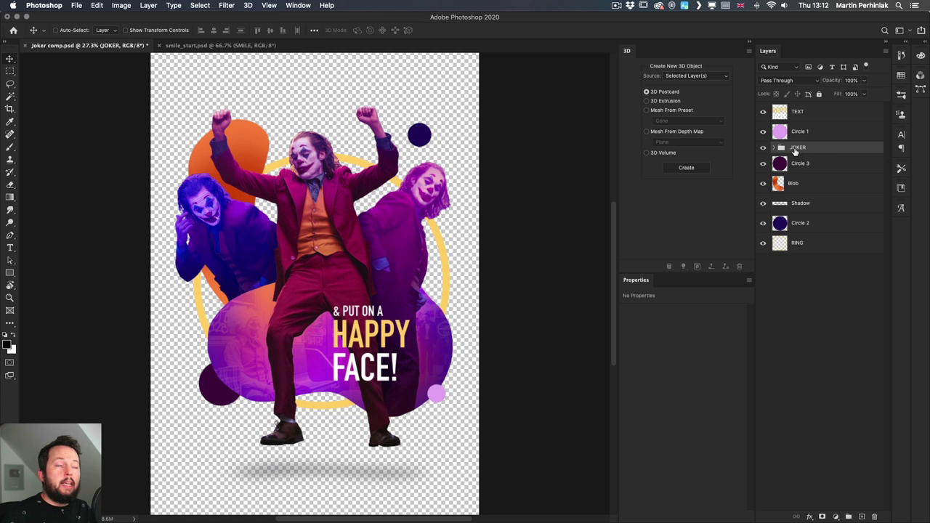
left_click(763, 149)
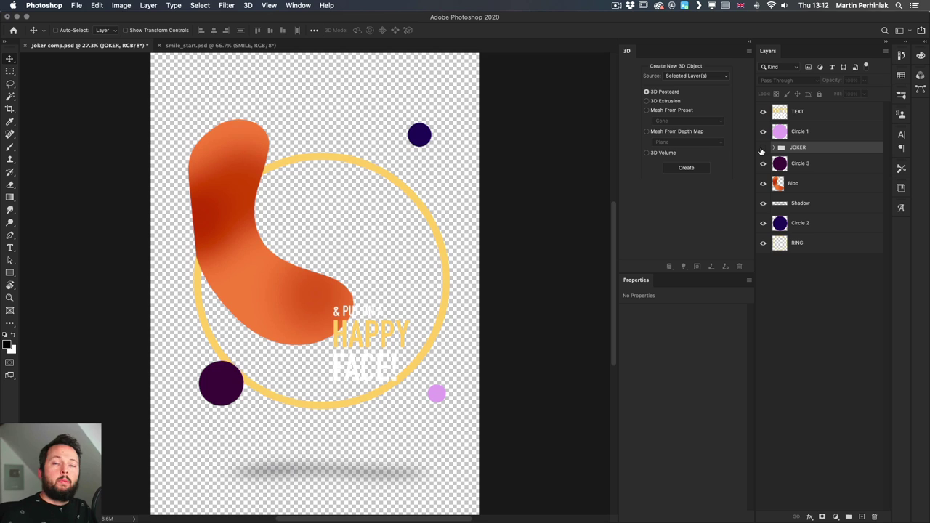
left_click(762, 150)
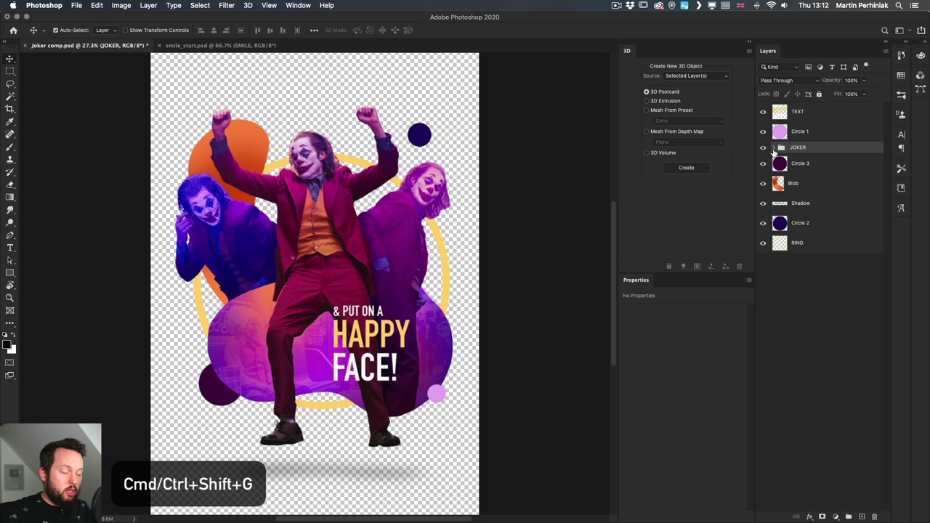
Step: Ungroup the JOKER group and check the Scene and RIGHT layers by toggling visibility
key("super+shift+g")
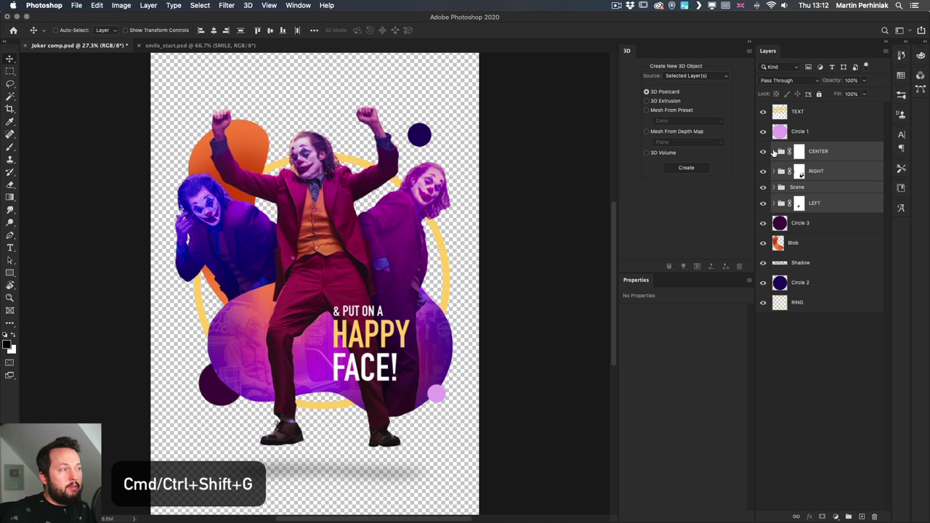
left_click(874, 154)
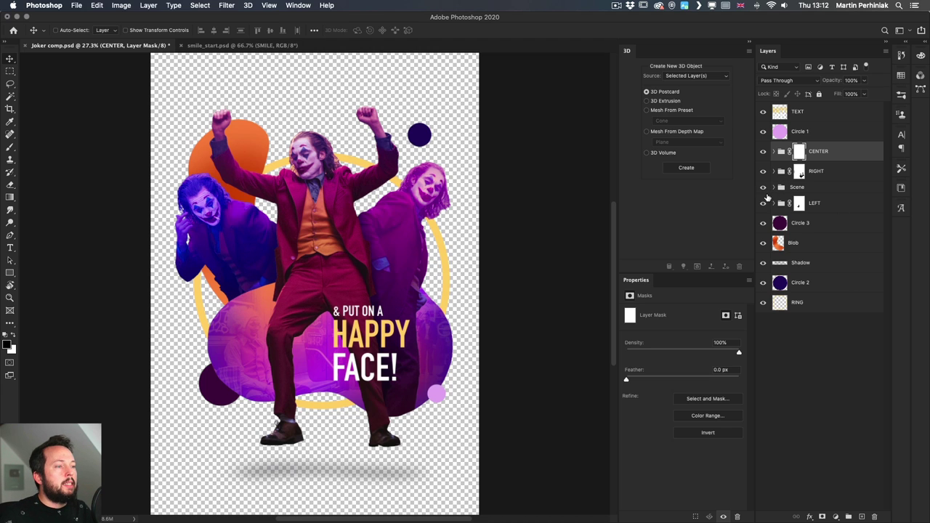
left_click(763, 188)
left_click(763, 188)
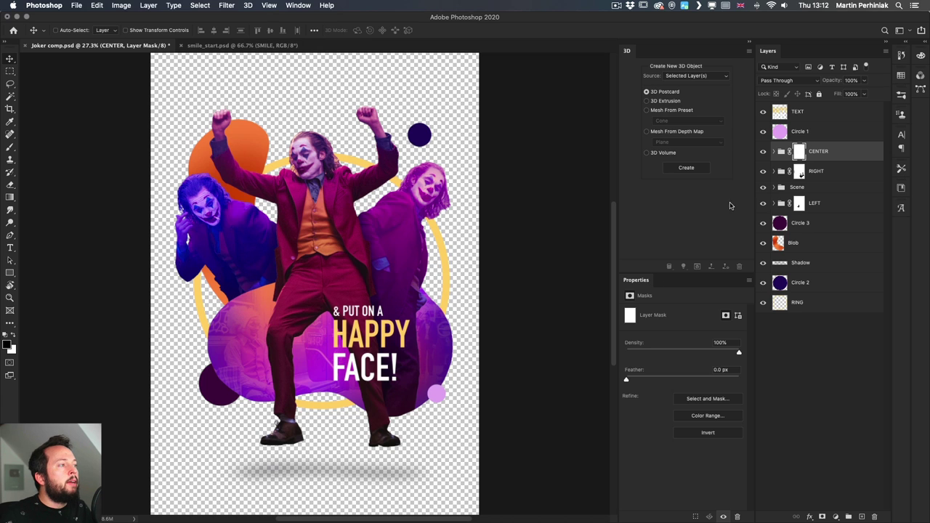
left_click(763, 172)
left_click(763, 172)
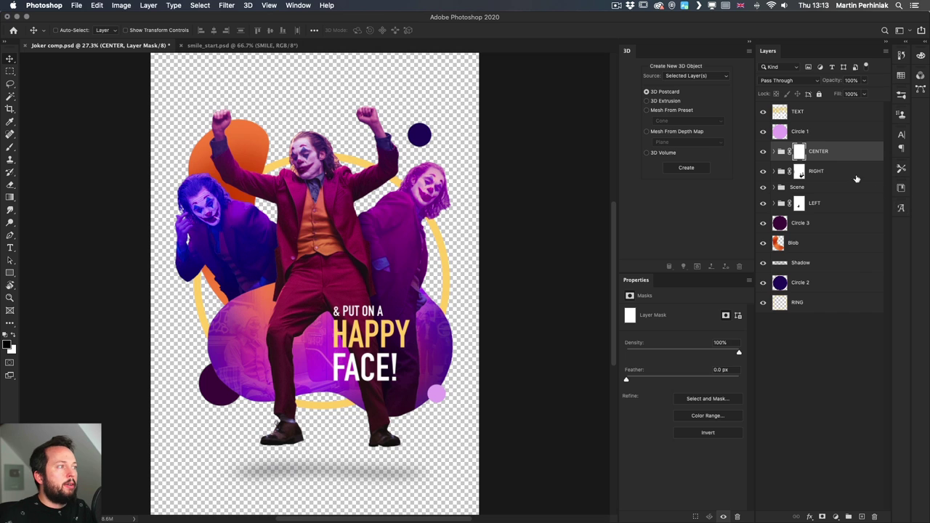
Step: Merge Scene into RIGHT, and flatten the CENTER and LEFT groups into single layers
left_click(838, 175)
left_click(820, 192, "shift")
key("super")
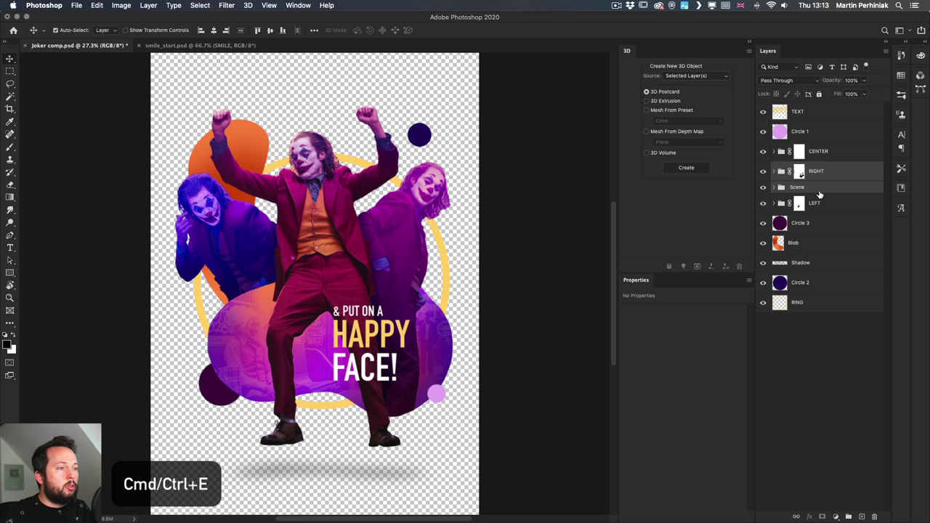
key("super+e")
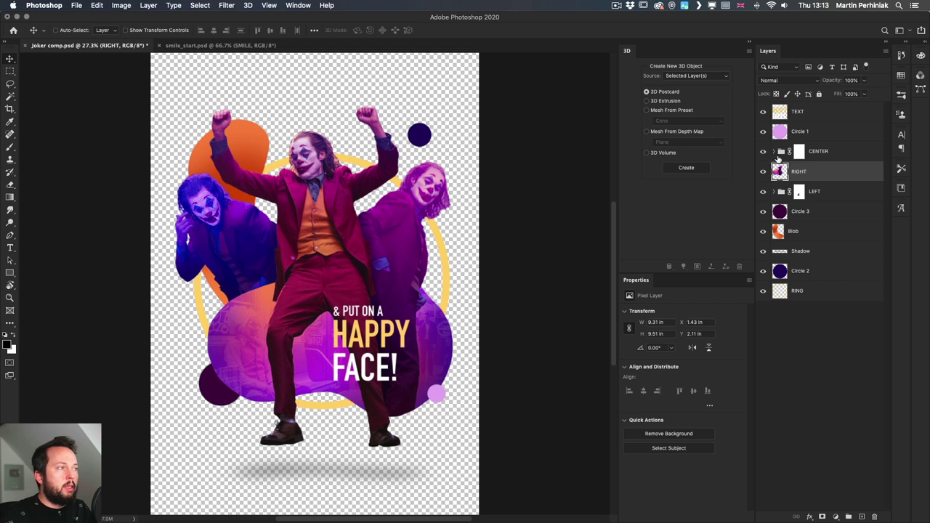
left_click(826, 156)
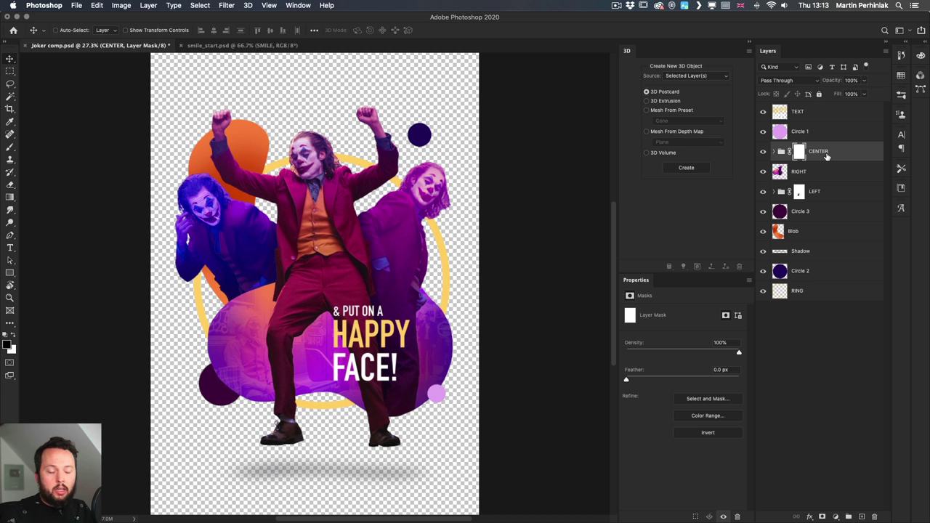
key("super")
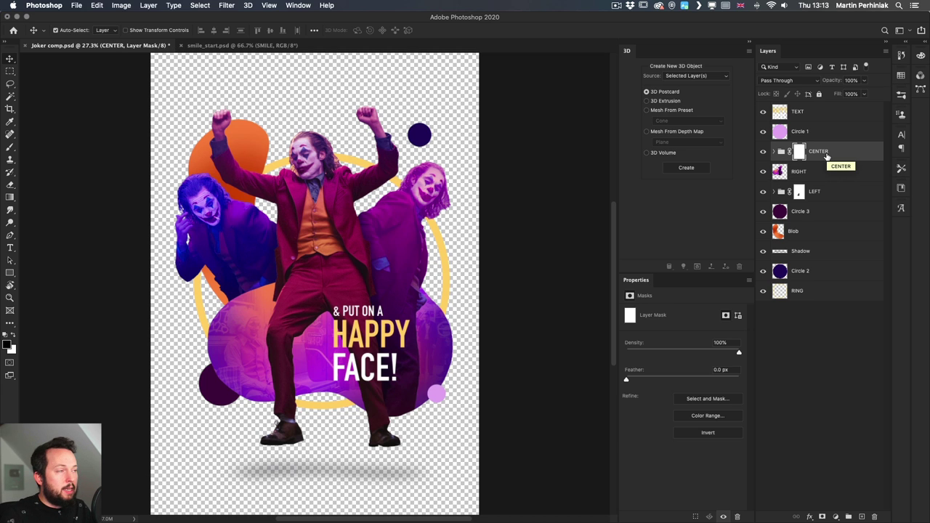
key("super+e")
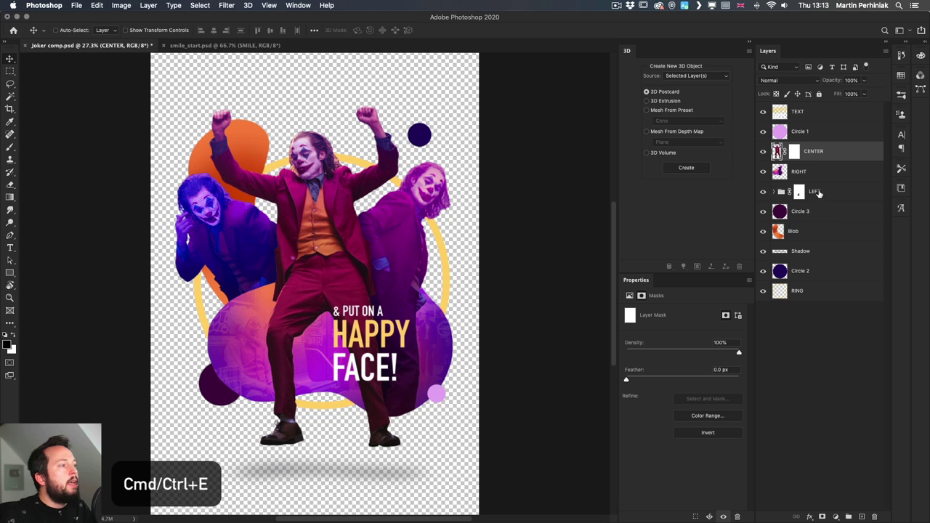
left_click(818, 192)
key("super+e")
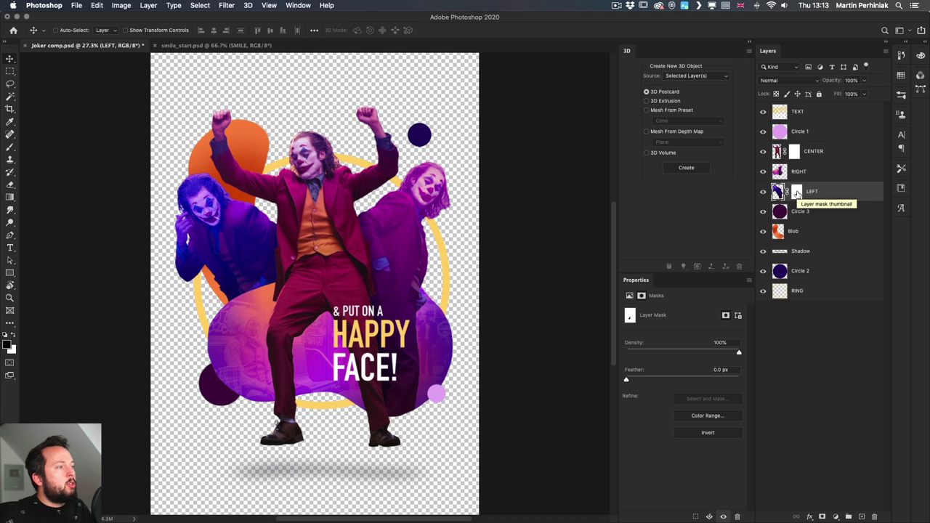
Step: Apply the layer masks of LEFT and CENTER into their pixels
right_click(797, 193)
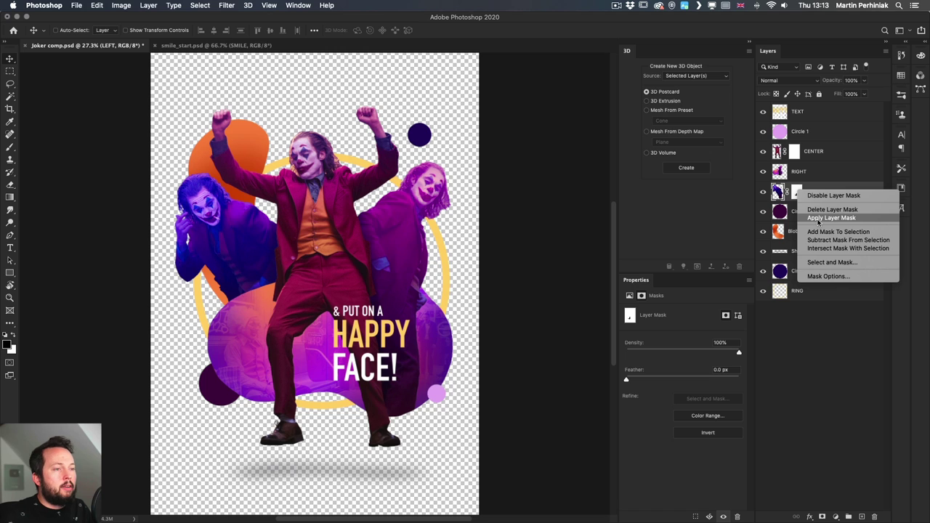
left_click(818, 218)
right_click(794, 152)
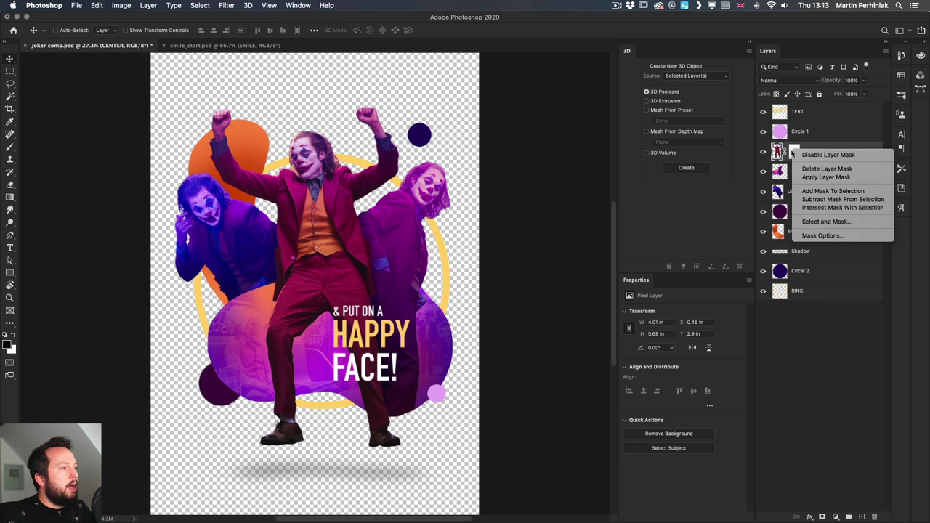
left_click(819, 178)
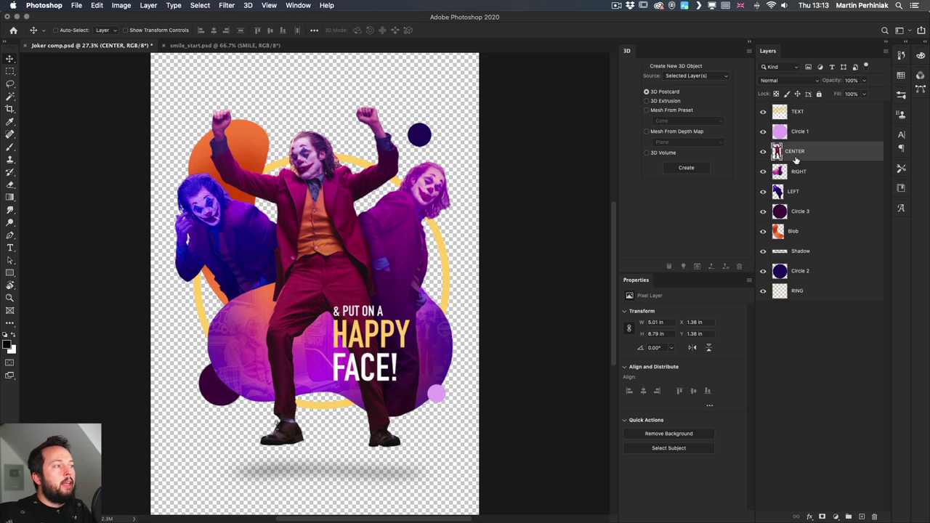
Step: Isolate the RIGHT layer, erase the stray blob piece behind the left figure, then reshow CENTER
left_click(765, 152)
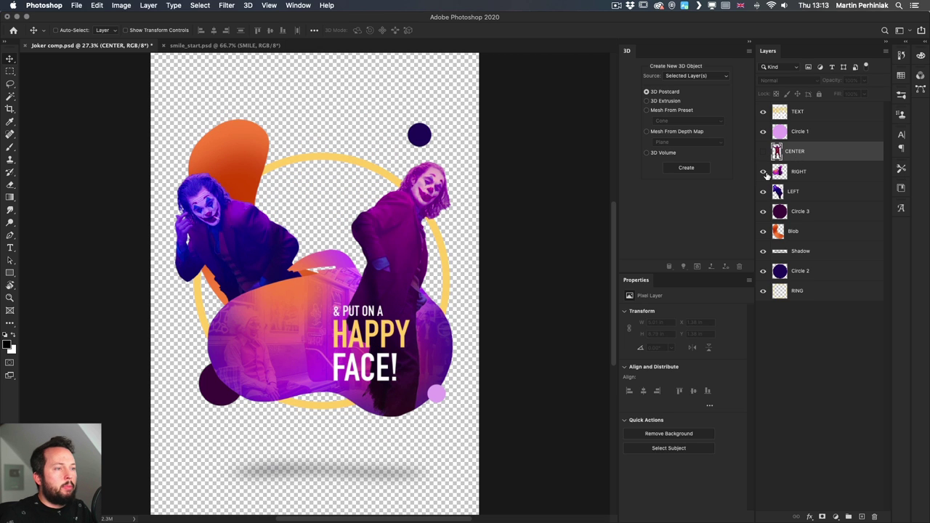
left_click(766, 173)
left_click(764, 172)
left_click(764, 192)
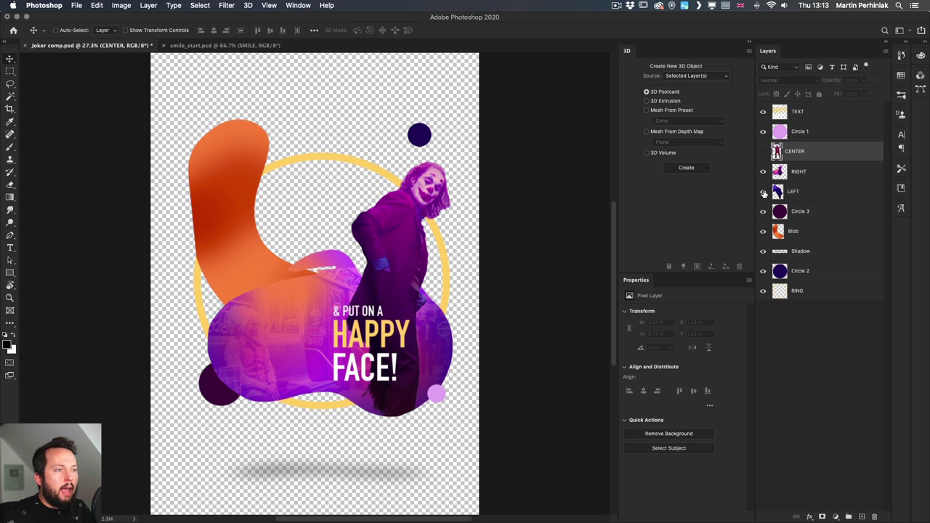
left_click(763, 192)
left_click(789, 173)
key("e")
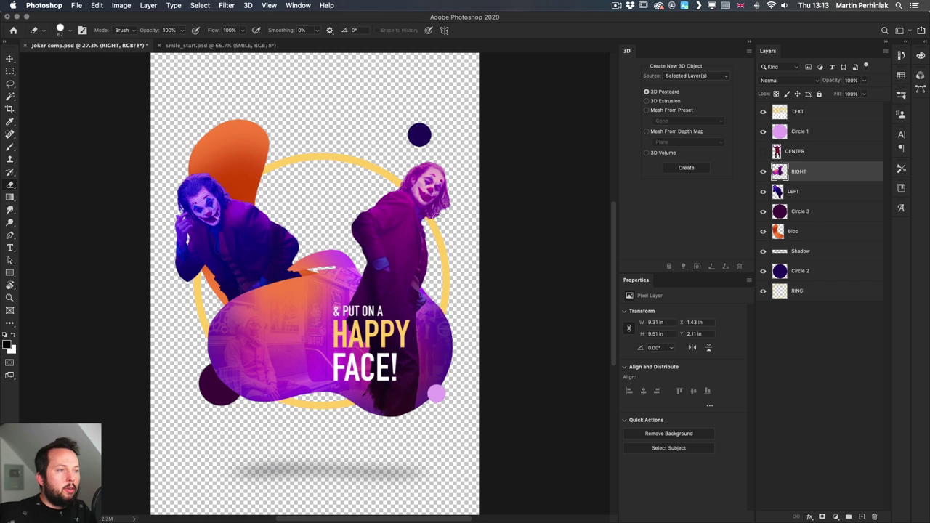
mouse_move(317, 254)
left_mouse_down()
mouse_move(307, 254)
mouse_move(360, 270)
mouse_move(334, 265)
left_mouse_up()
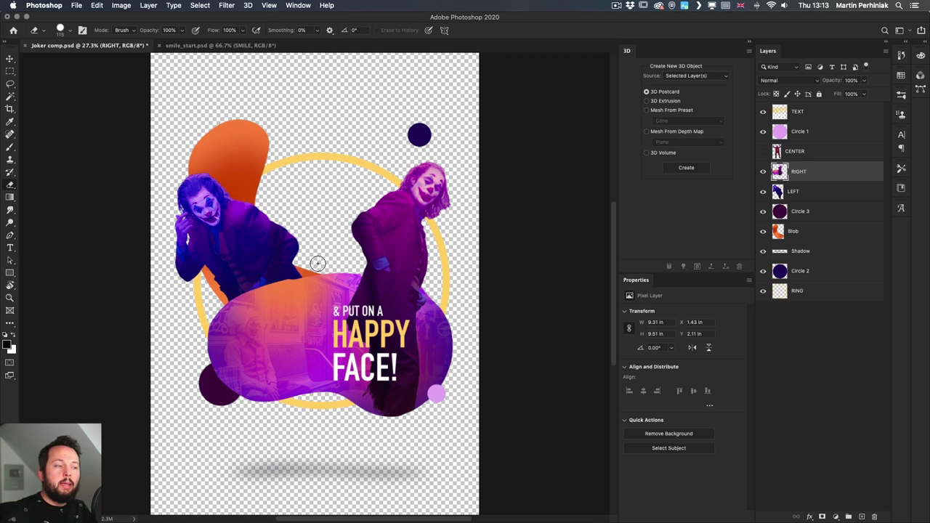
key("v")
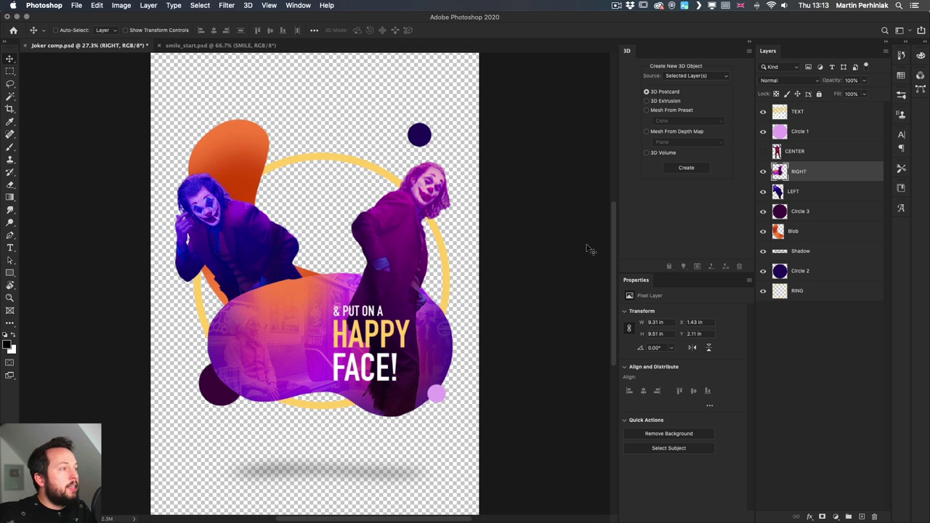
left_click(764, 151)
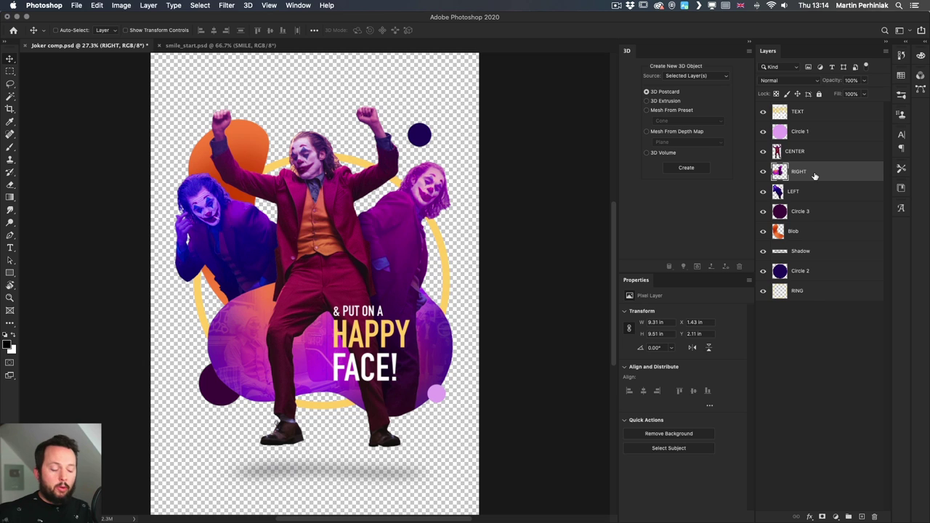
key("super")
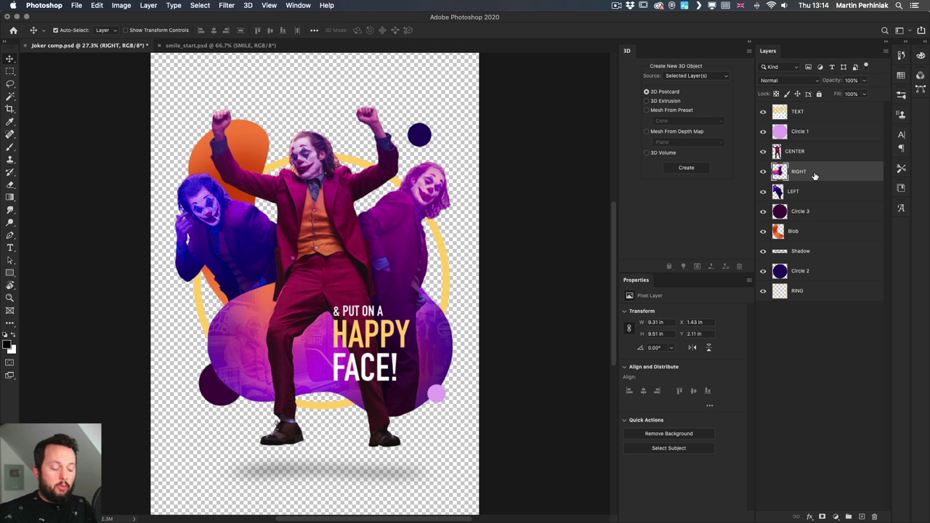
left_click(121, 5)
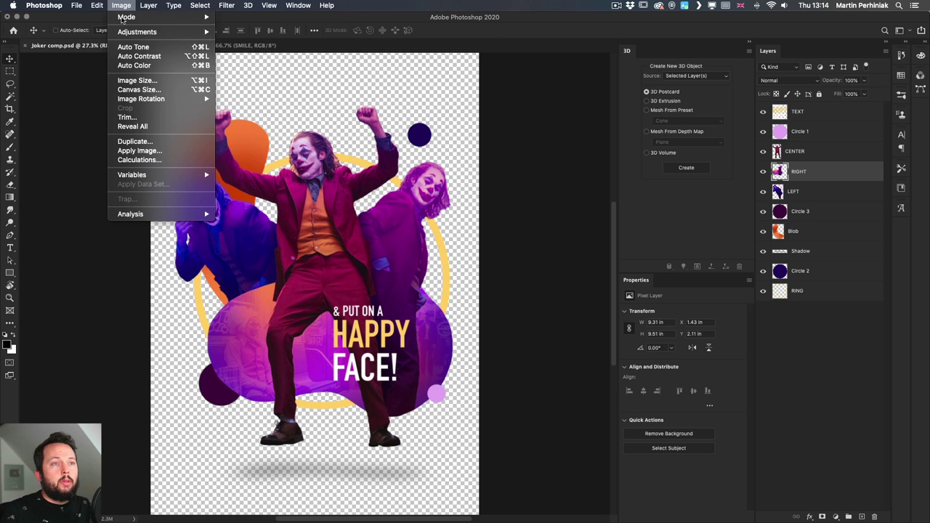
left_click(137, 80)
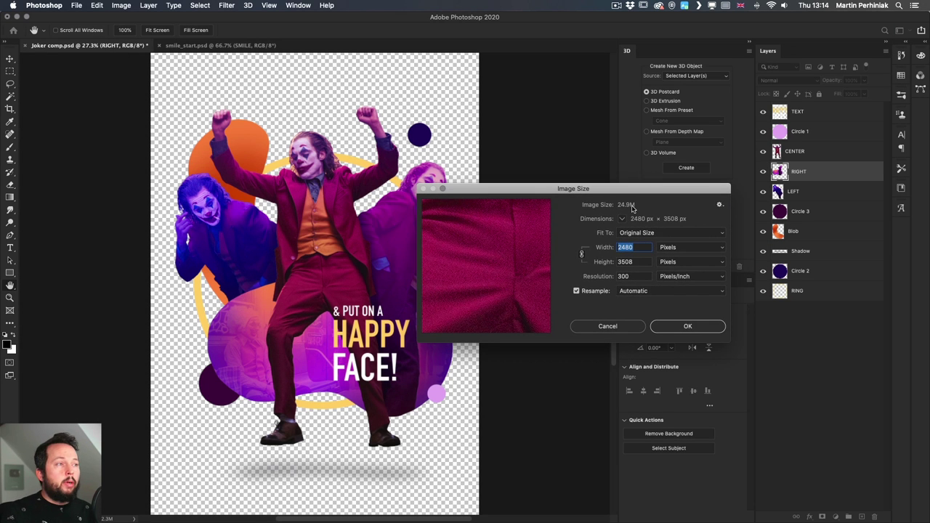
key("Escape")
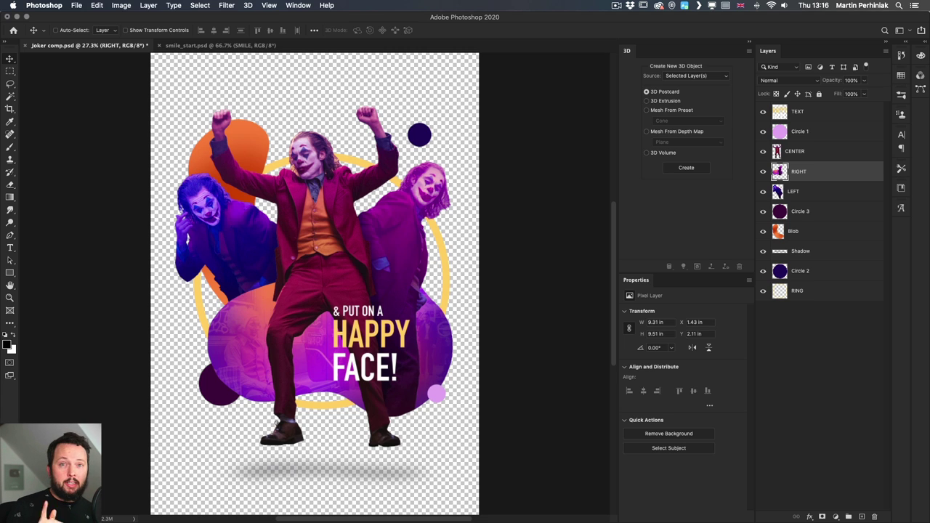
Step: In smile_start.psd, extrude the SMILE text layer into 3D and orbit to see its depth
left_click(187, 48)
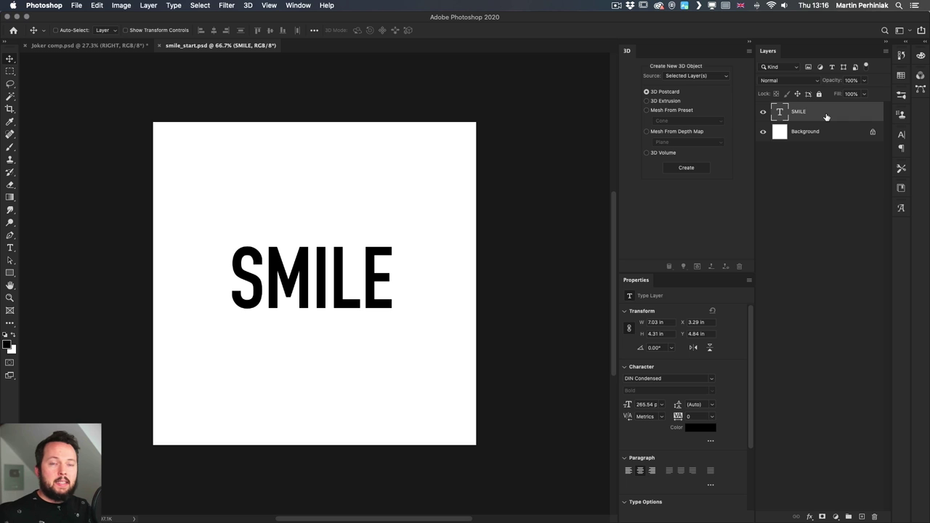
left_click(247, 6)
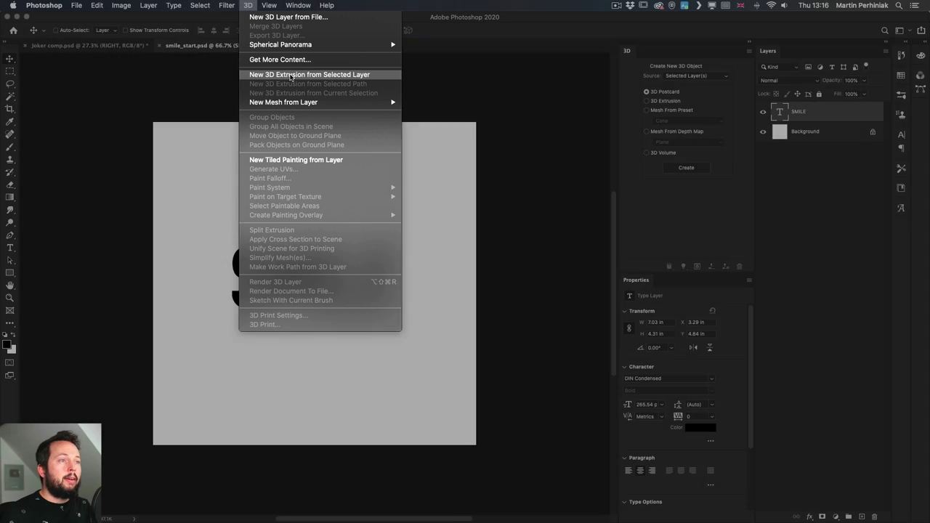
left_click(291, 75)
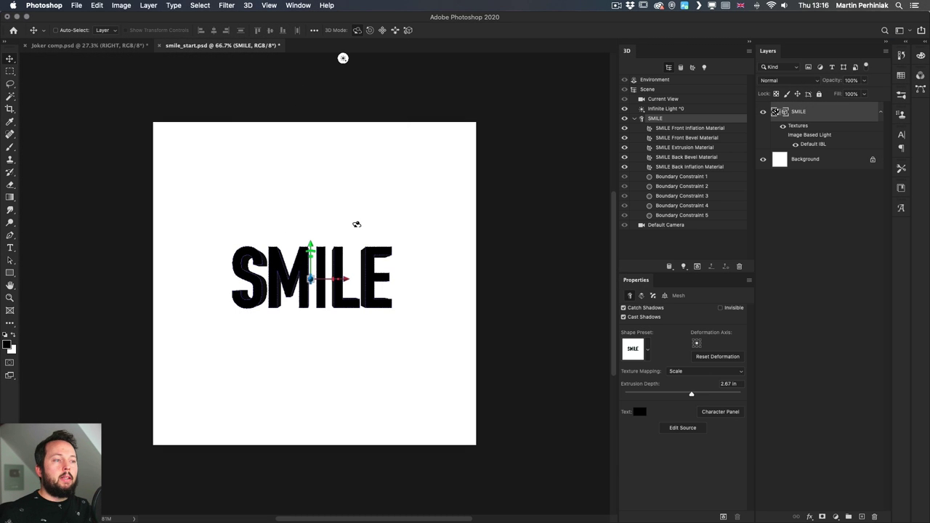
left_click_drag(353, 228, 397, 226)
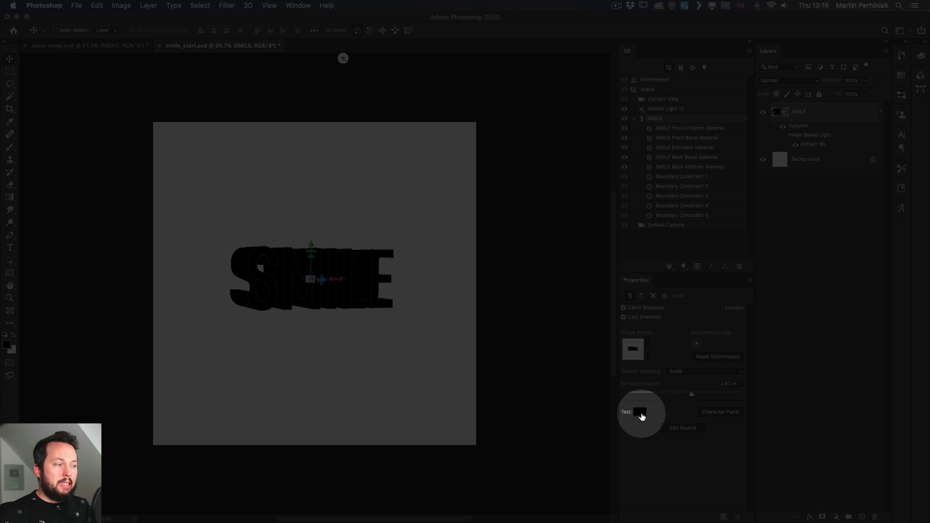
Step: Colour the 3D SMILE text dark purple and orbit it to a new angle
left_click(640, 415)
left_click(811, 420)
left_click(792, 404)
left_click(851, 273)
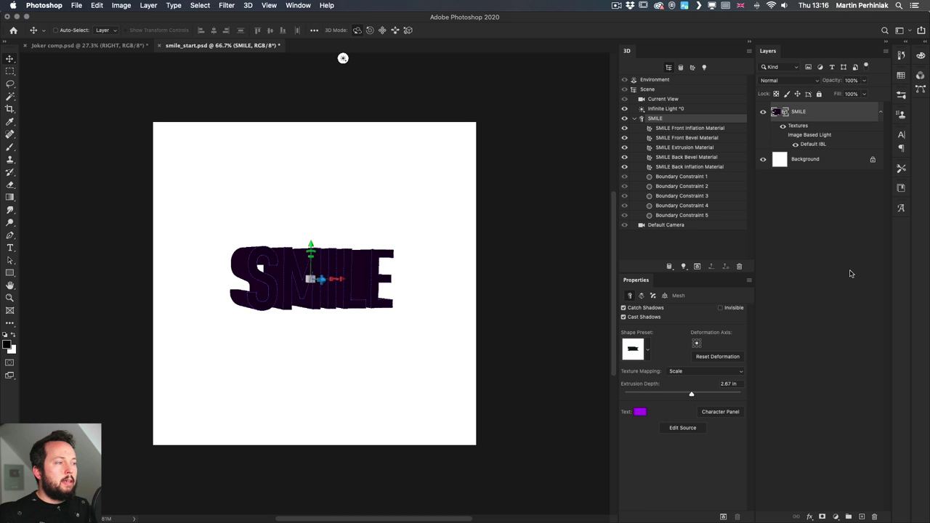
left_click_drag(420, 262, 241, 266)
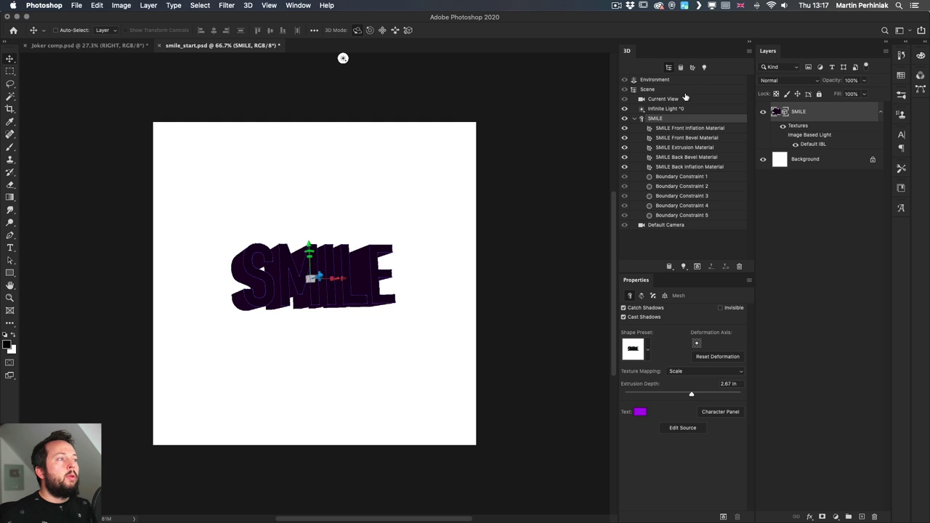
Step: Apply the Day Lights lighting preset, then view the scene with SMILE from above
left_click(704, 68)
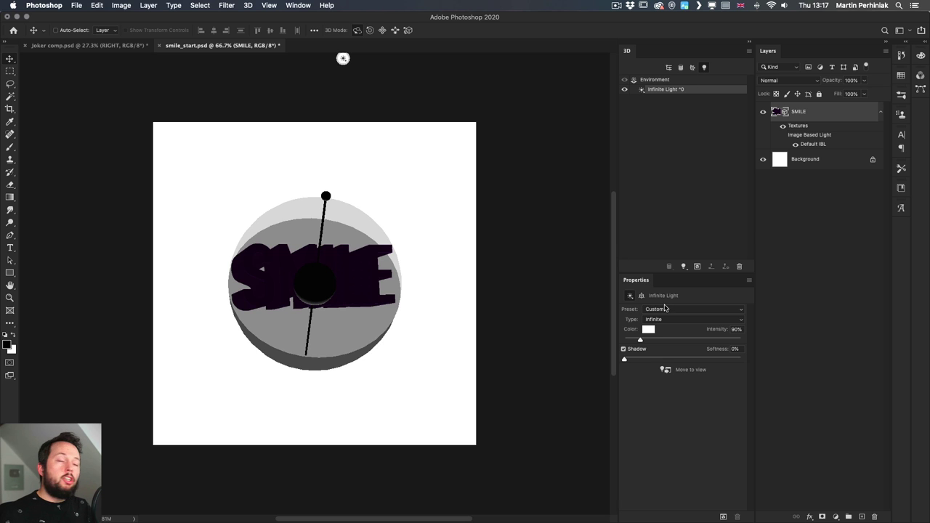
left_click(664, 309)
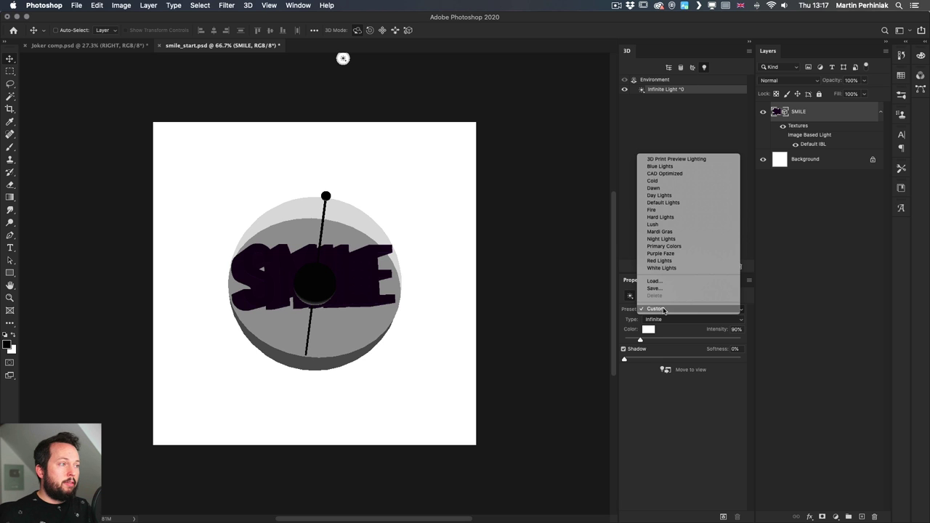
left_click(674, 196)
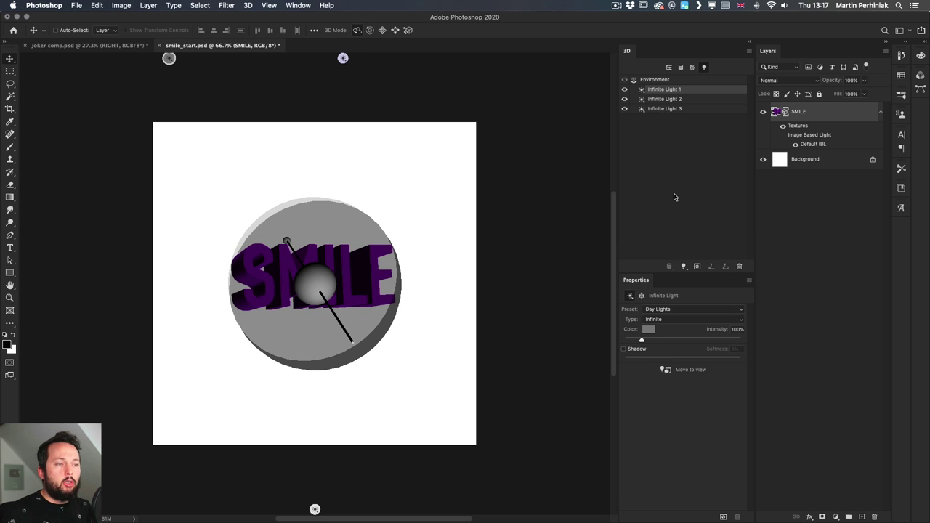
left_click(668, 66)
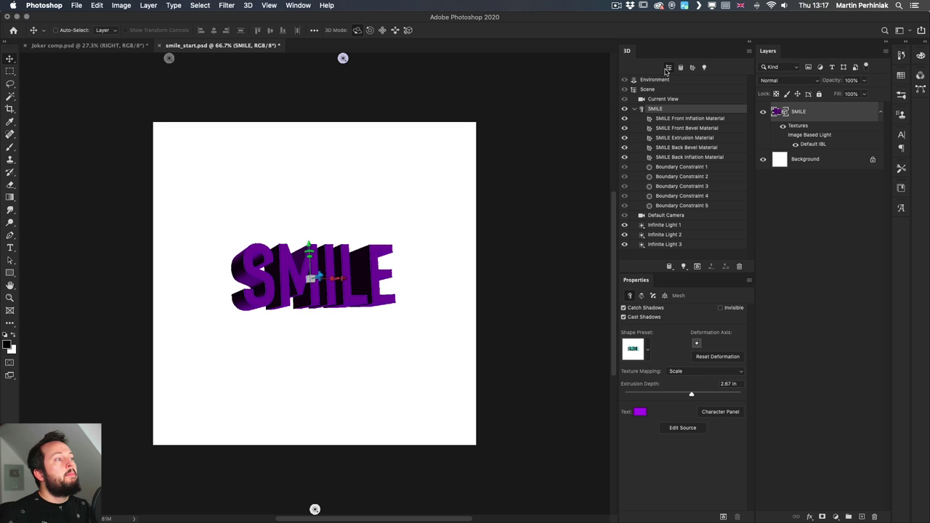
left_click(658, 90)
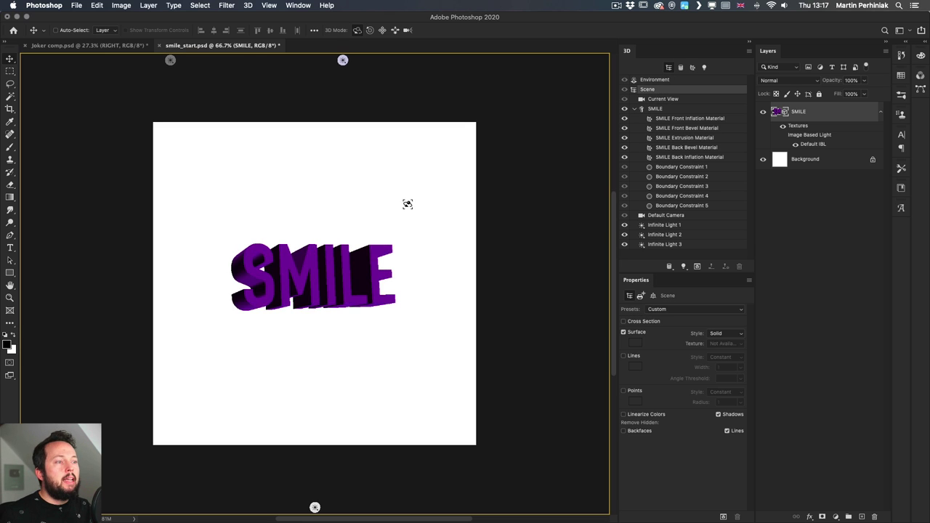
left_click_drag(409, 204, 392, 259)
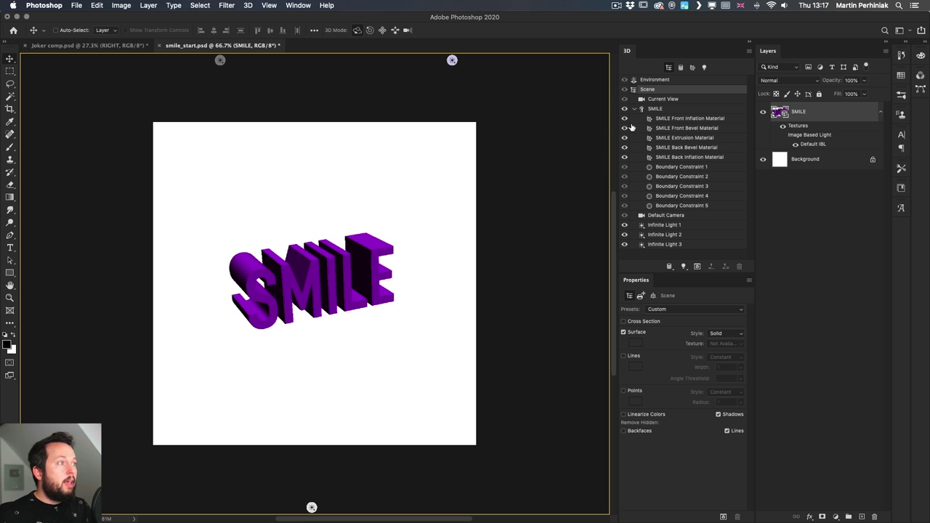
Step: Select the SMILE mesh and lower its Extrusion Depth from 2.67 in to about 1.08 in
left_click(662, 109)
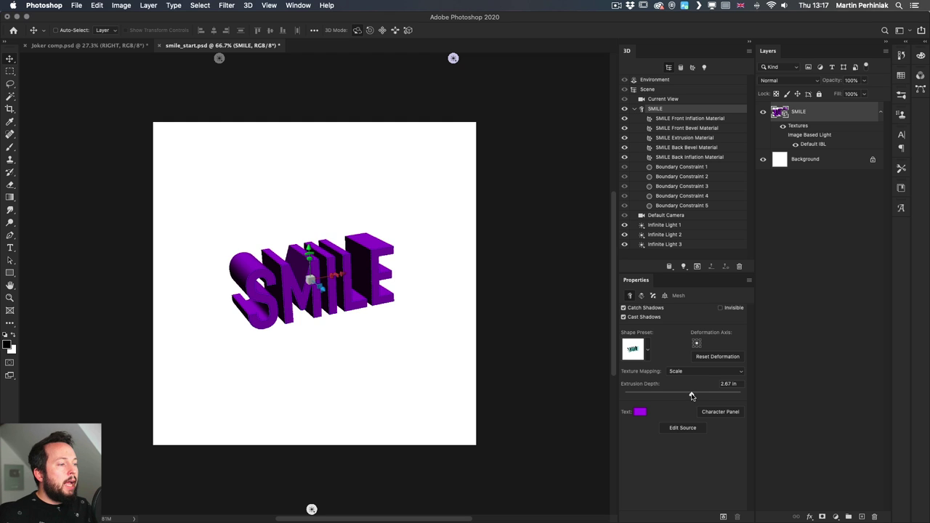
mouse_move(691, 396)
left_mouse_down()
mouse_move(673, 394)
mouse_move(684, 393)
left_mouse_up()
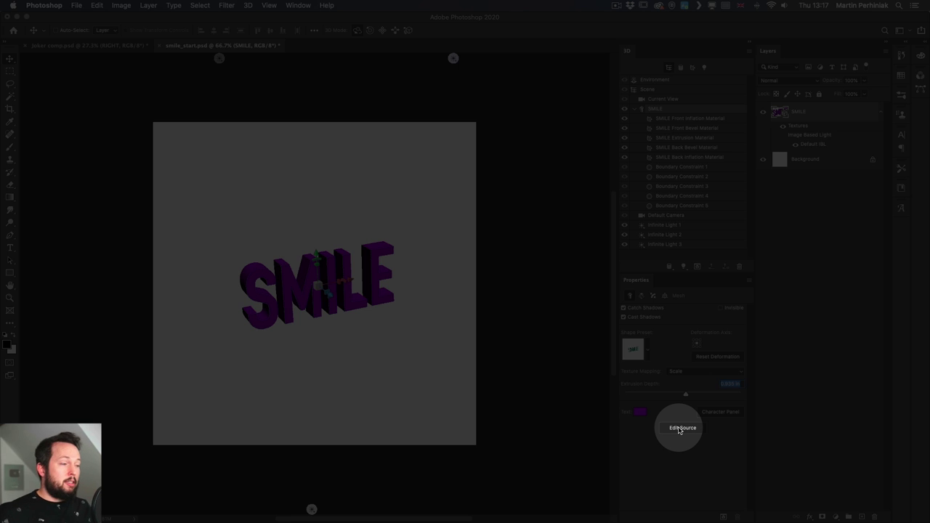
Step: In the SMILE text source, kern the I–L pair to -20 and select all the text
left_click(680, 428)
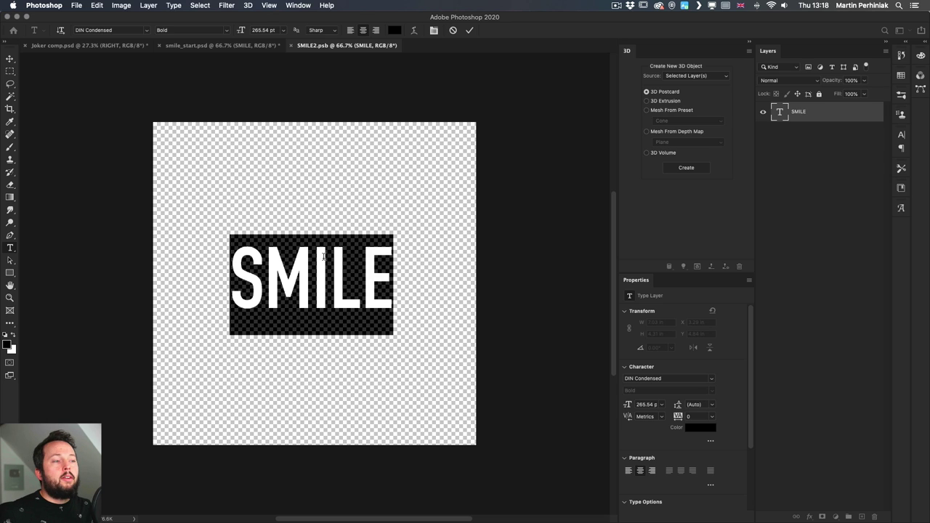
left_click(403, 329)
key("Left")
key("Left")
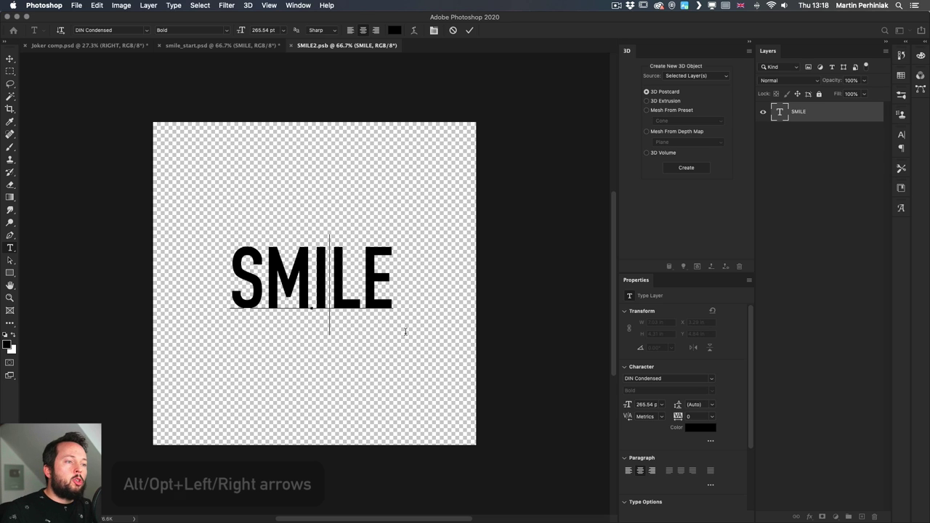
key("alt+Left")
key("alt+Right")
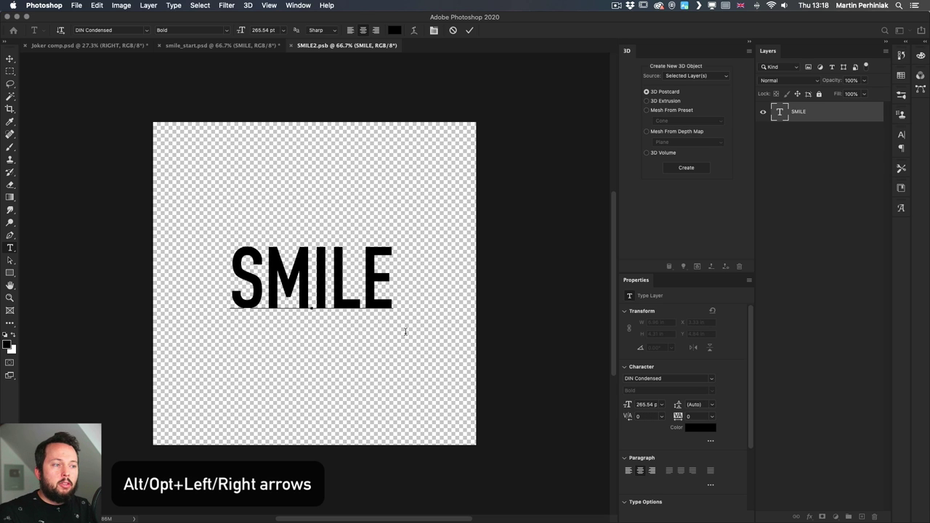
key("alt+Left")
key("super+a")
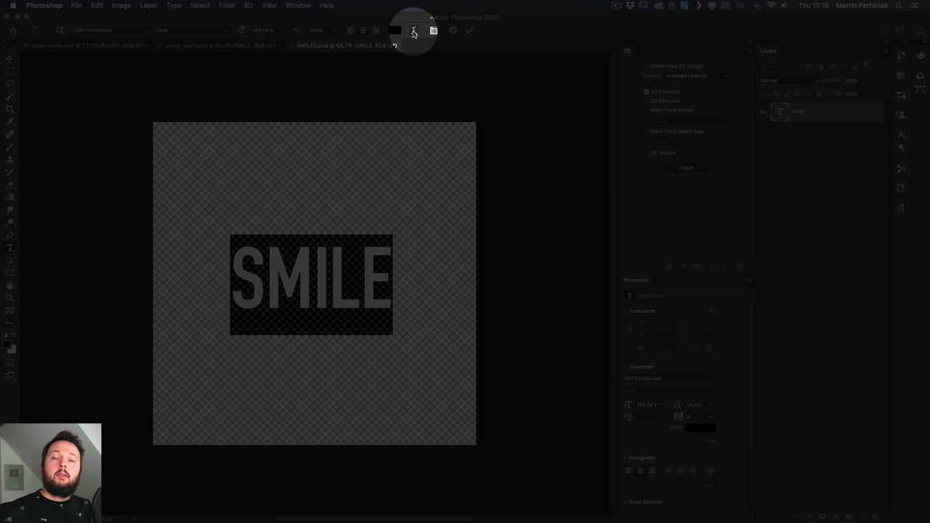
Step: Warp the SMILE text with Arc style, Bend +14 and Horizontal Distortion -31
left_click(414, 31)
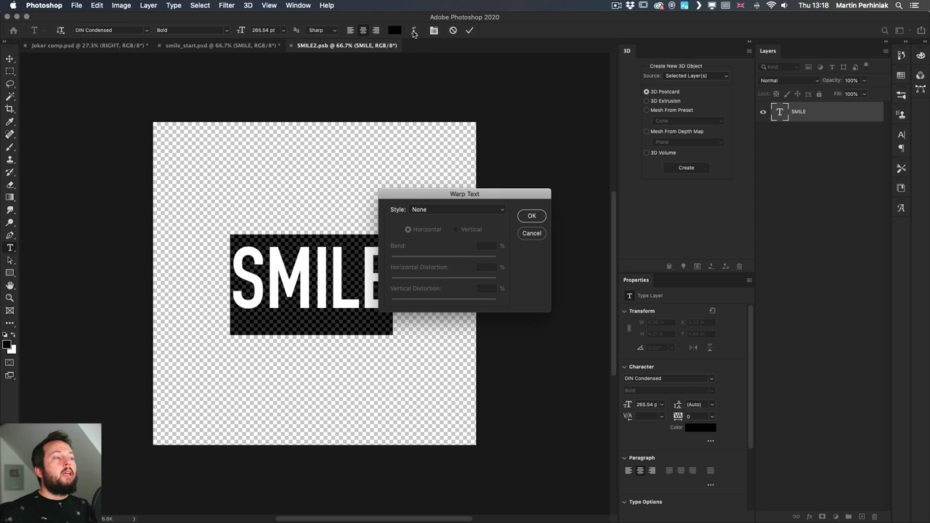
left_click(434, 210)
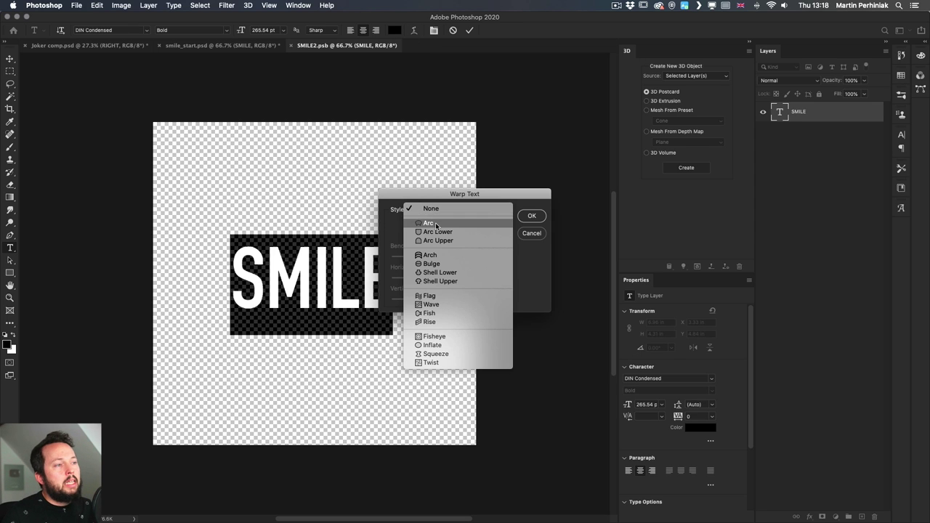
left_click(435, 223)
left_click_drag(474, 257, 427, 281)
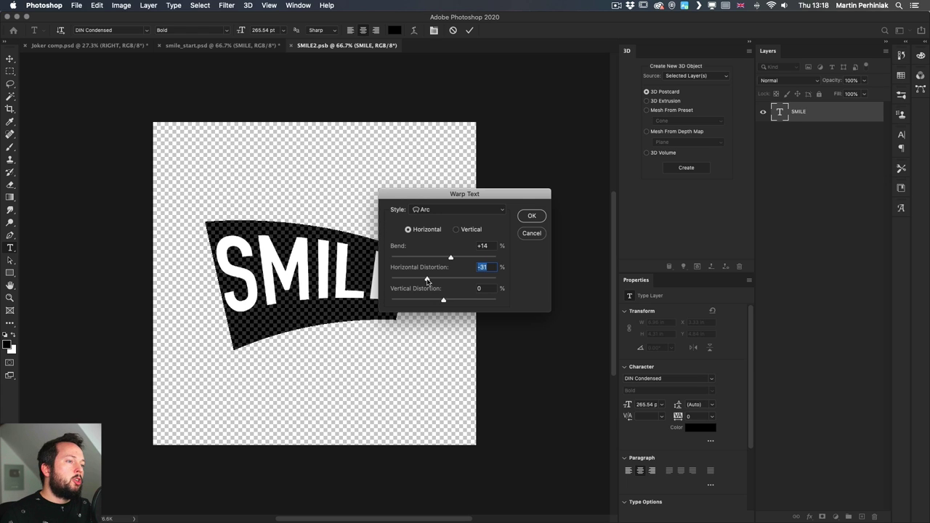
left_click(538, 216)
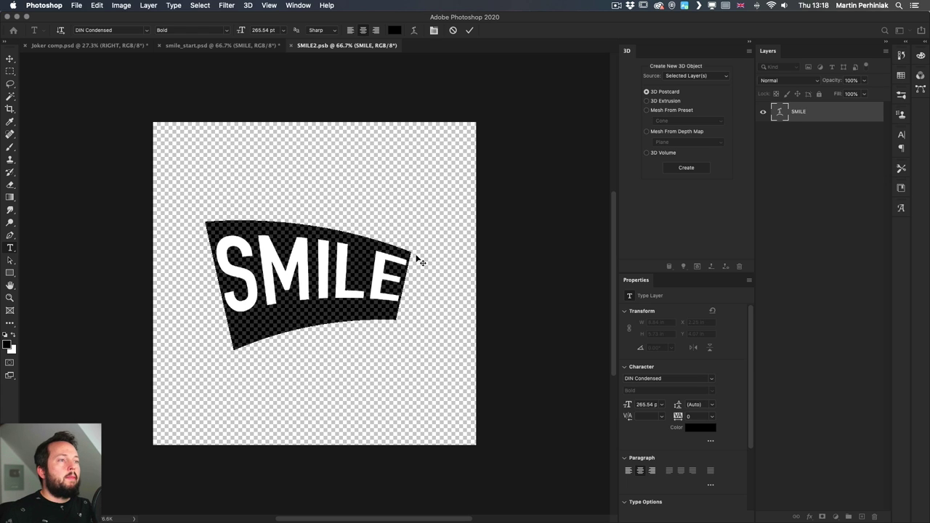
Step: Commit the warped SMILE text and save the SMILE2.psb source
left_click(471, 31)
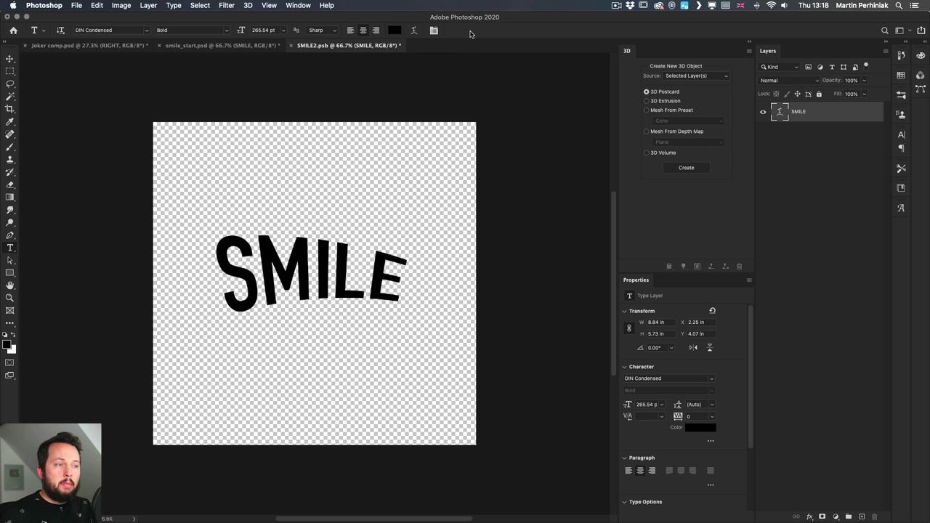
left_click(76, 5)
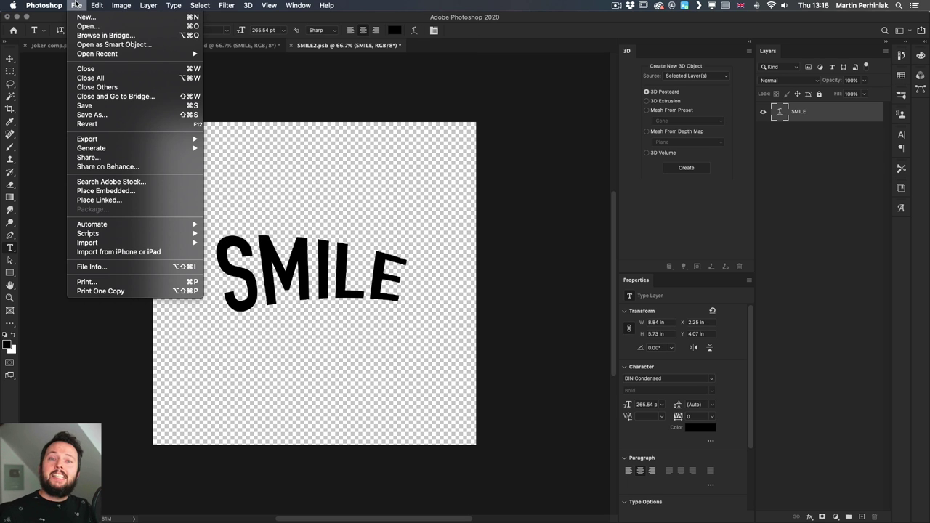
mouse_move(110, 231)
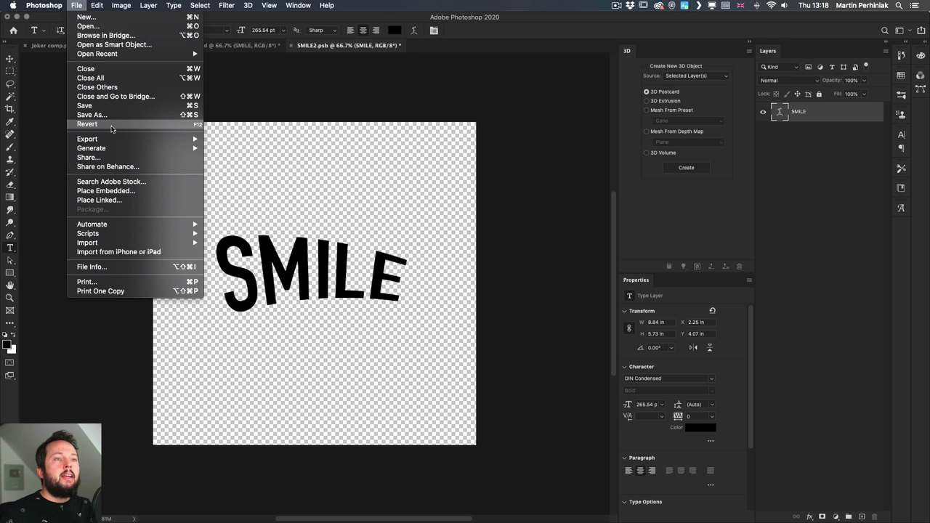
left_click(100, 106)
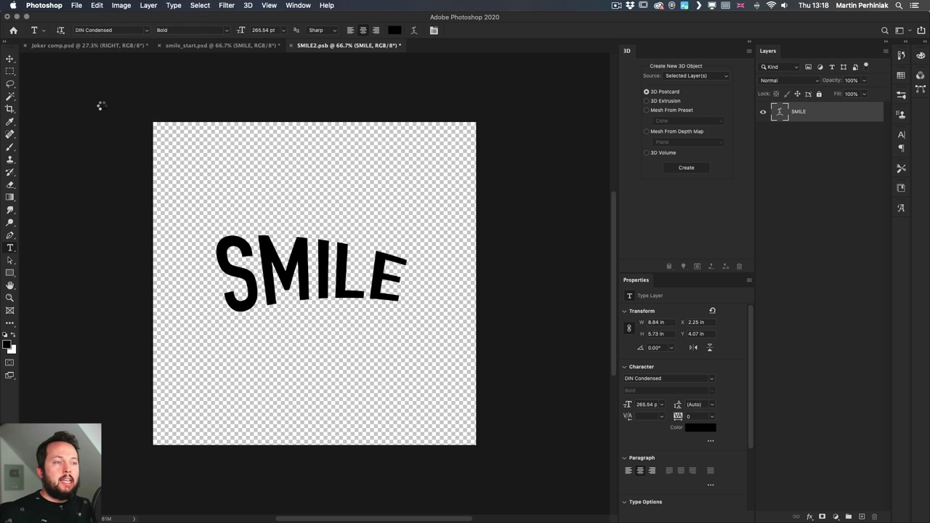
Step: Close the source and rotate the 3D SMILE to face more frontally
left_click(293, 46)
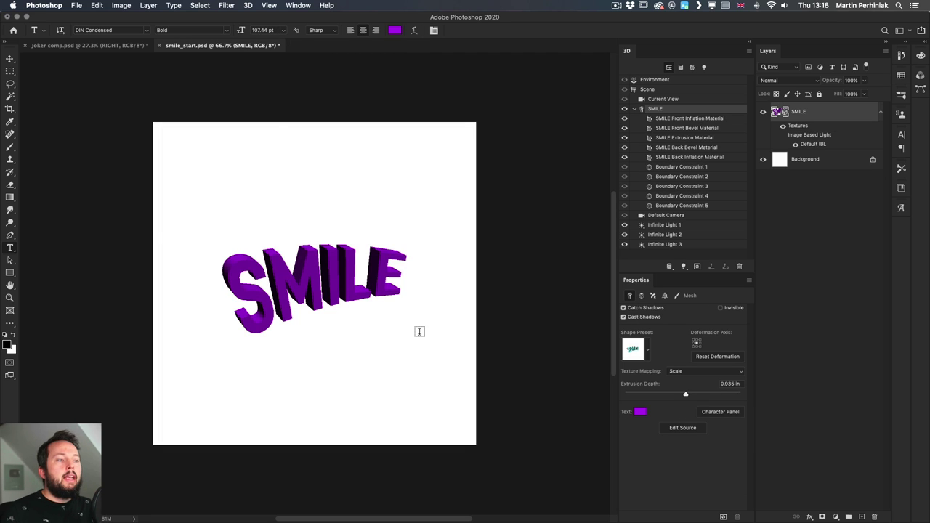
key("v")
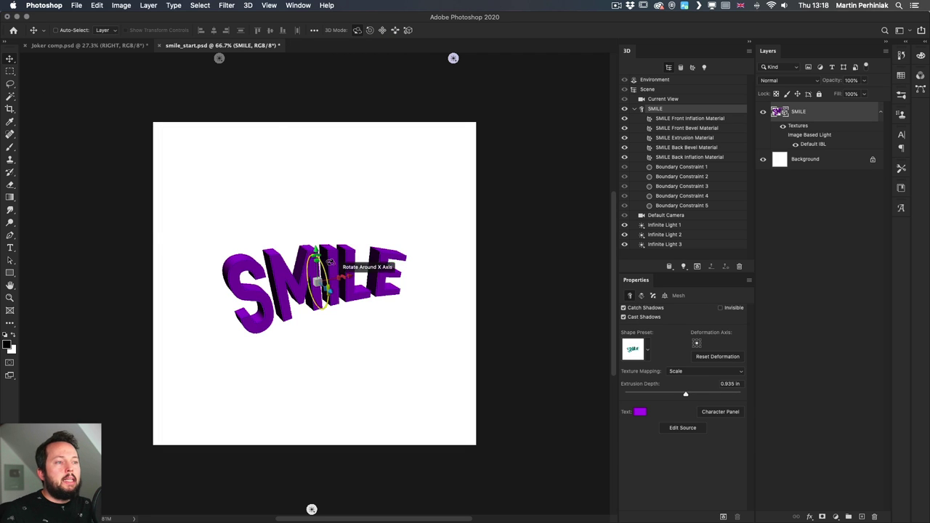
left_click_drag(326, 223, 281, 197)
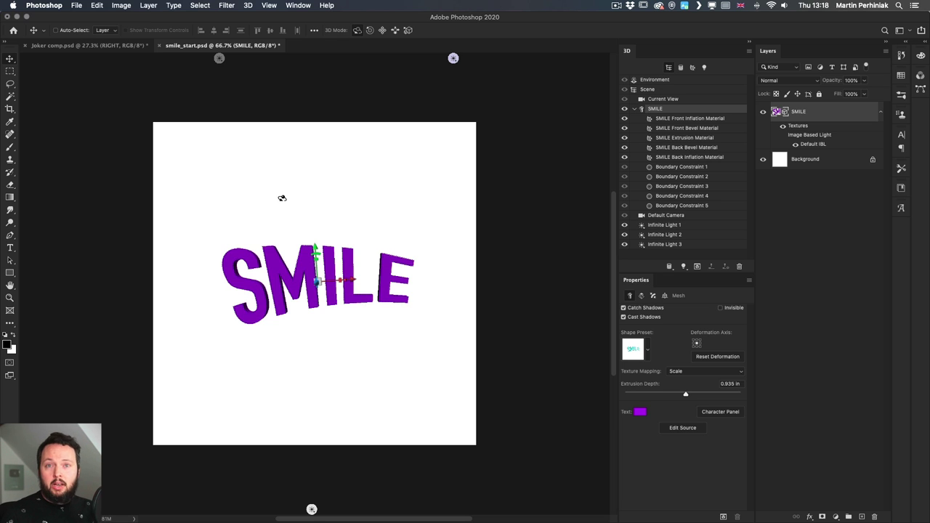
Step: Delete the white Background layer and Save As into Creative Cloud Files > Aero > Joker
left_click(826, 161)
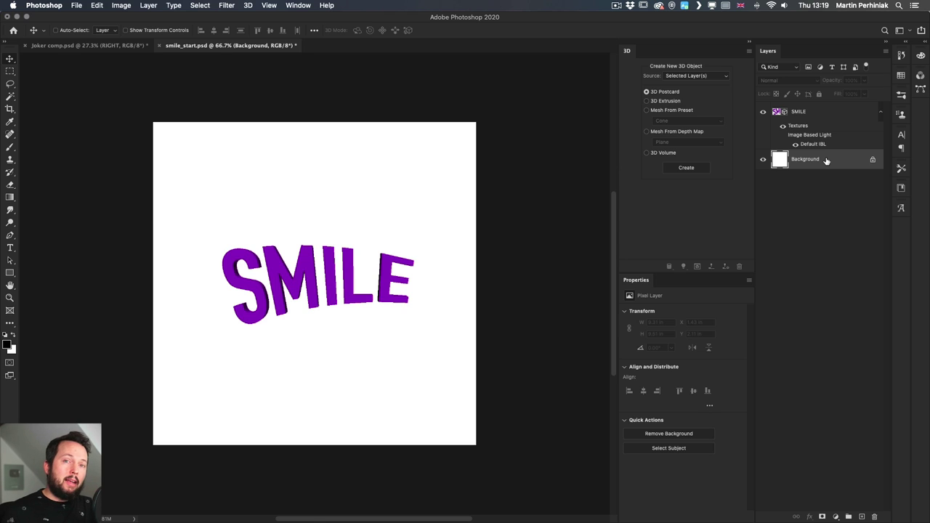
key("Delete")
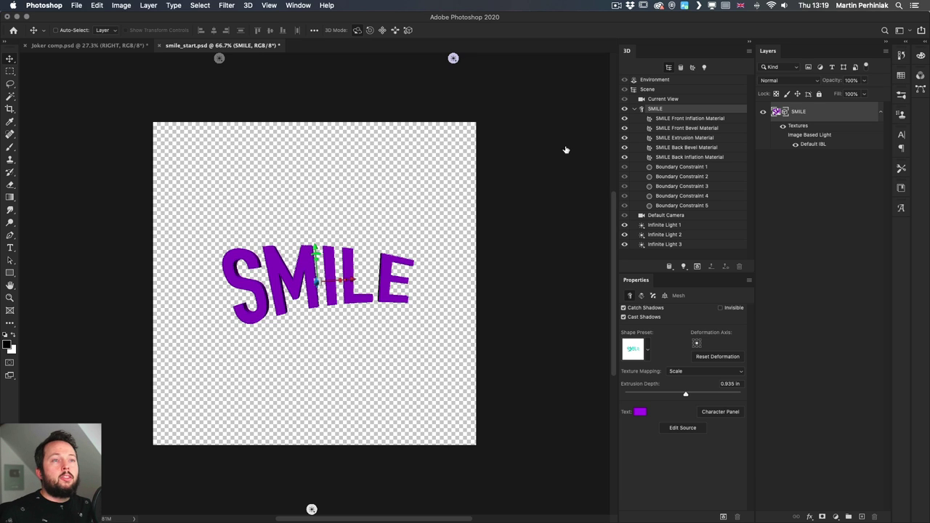
left_click(78, 5)
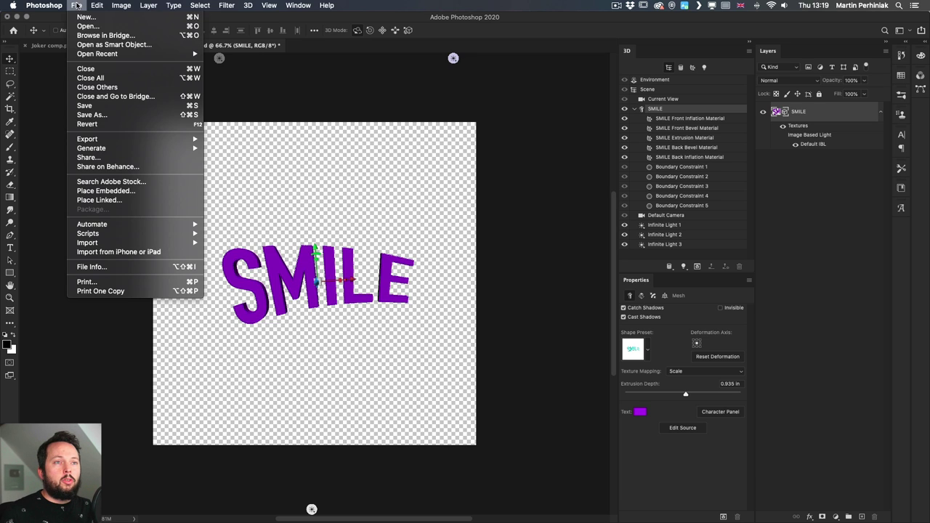
left_click(92, 115)
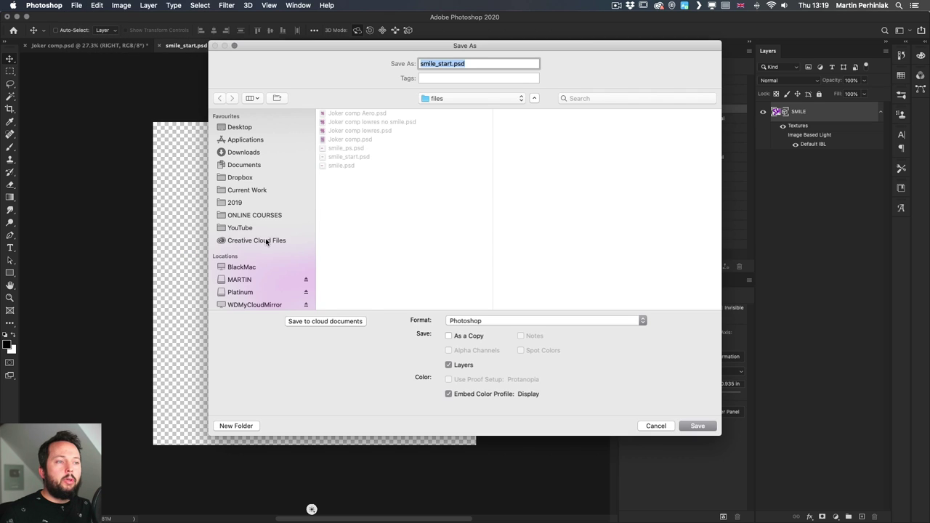
left_click(265, 241)
left_click(349, 140)
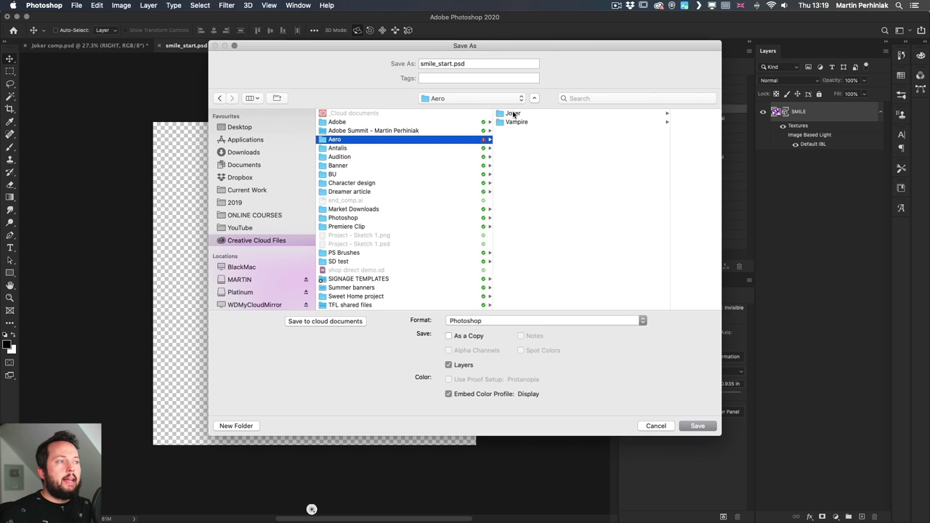
left_click(509, 114)
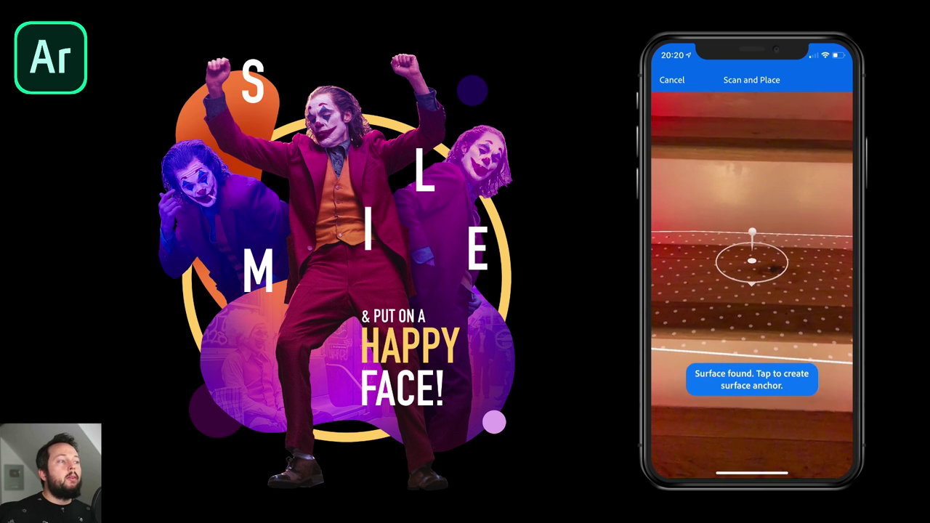
Step: Place a surface anchor on the detected stair surface
left_click(751, 262)
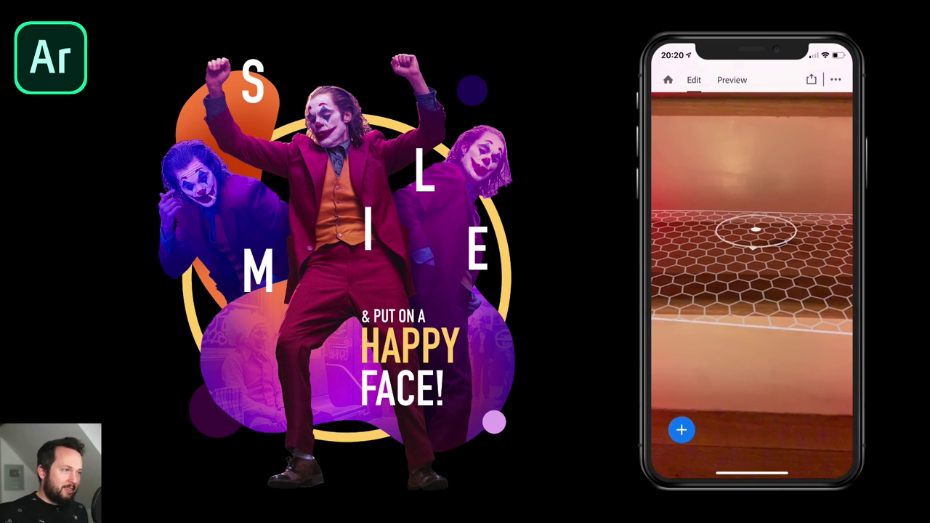
Step: Add Joker comp lowres no smile.psd from Creative Cloud to the scene
left_click(682, 431)
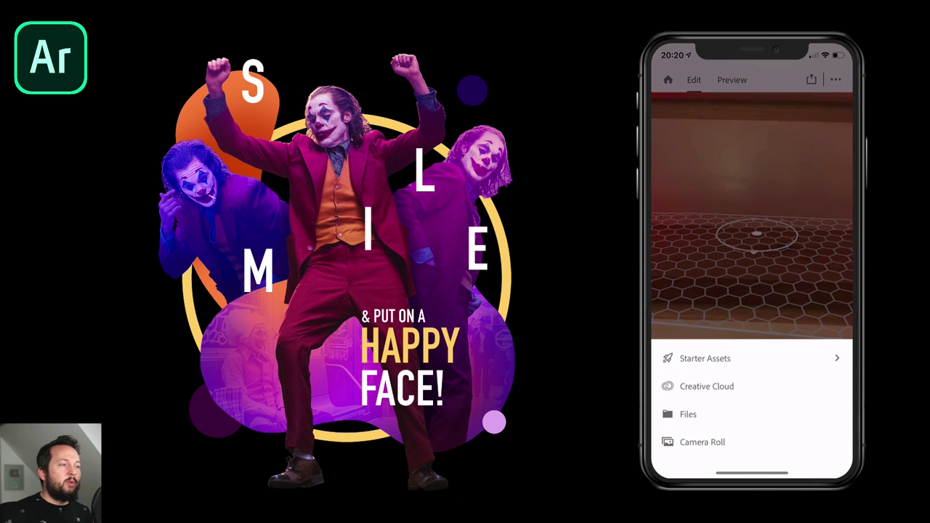
left_click(707, 386)
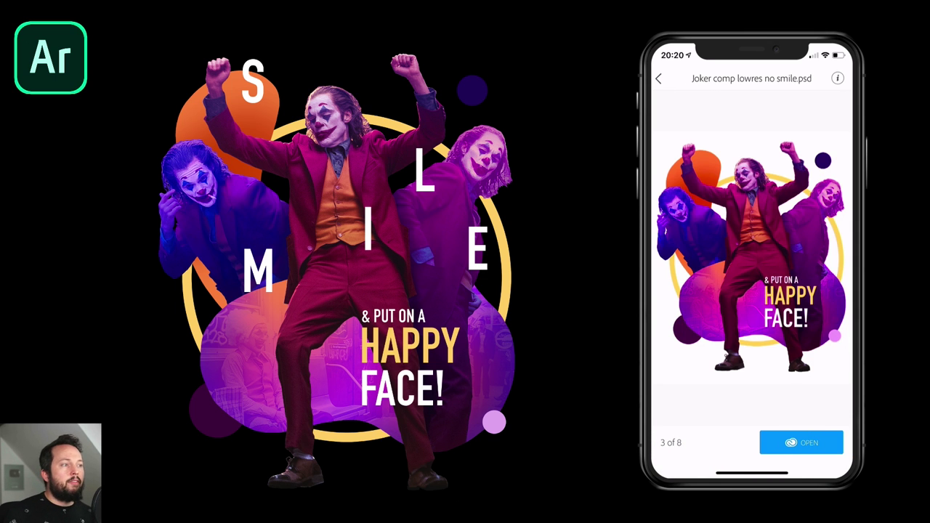
left_click(801, 443)
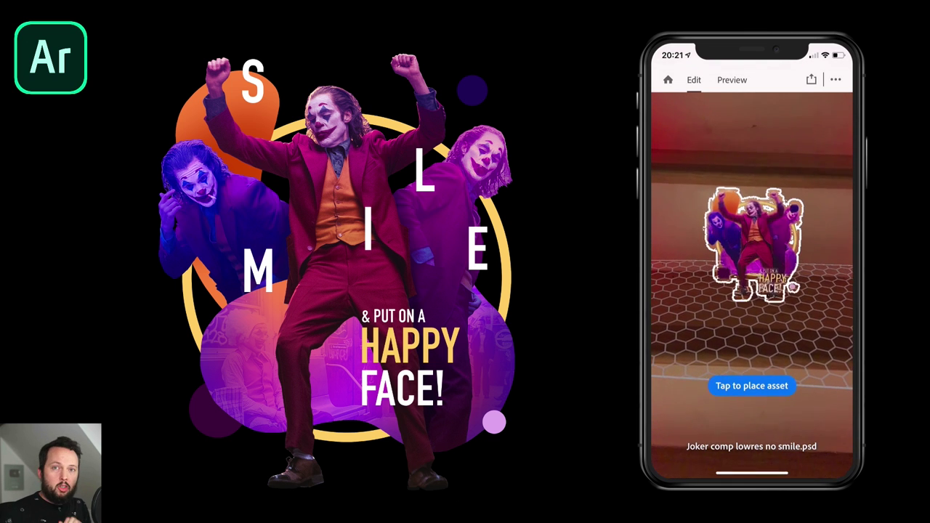
Step: Place the Joker poster standing on the stair step
left_click(752, 386)
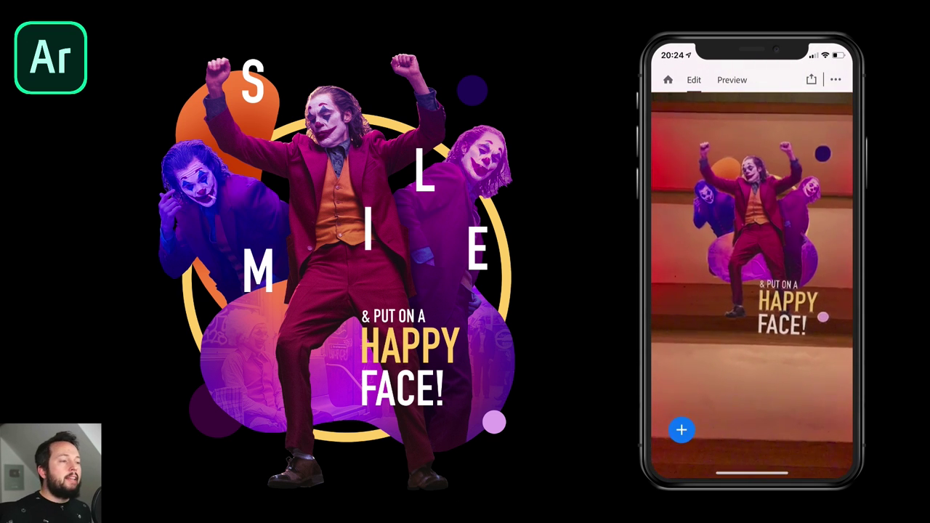
Step: Bring smile.psd in from Creative Cloud, place it on the step, and select it
left_click(682, 430)
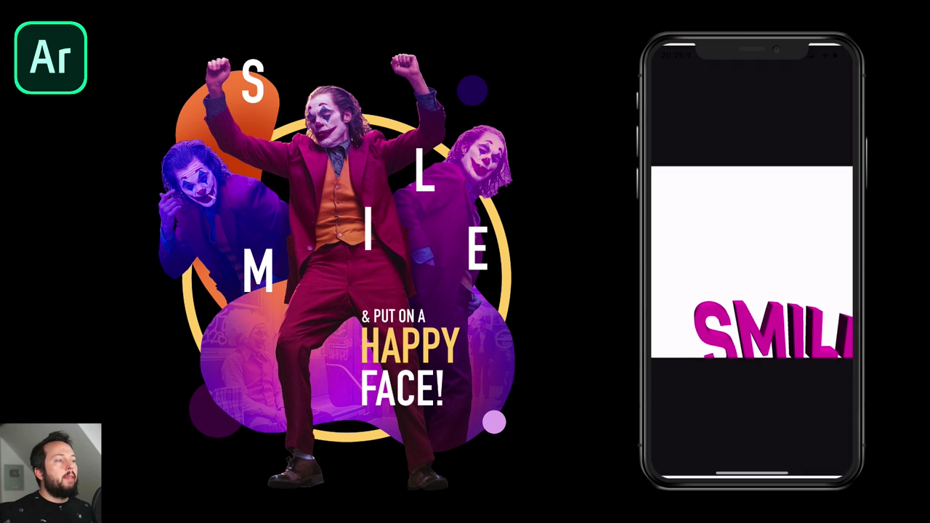
left_click(801, 443)
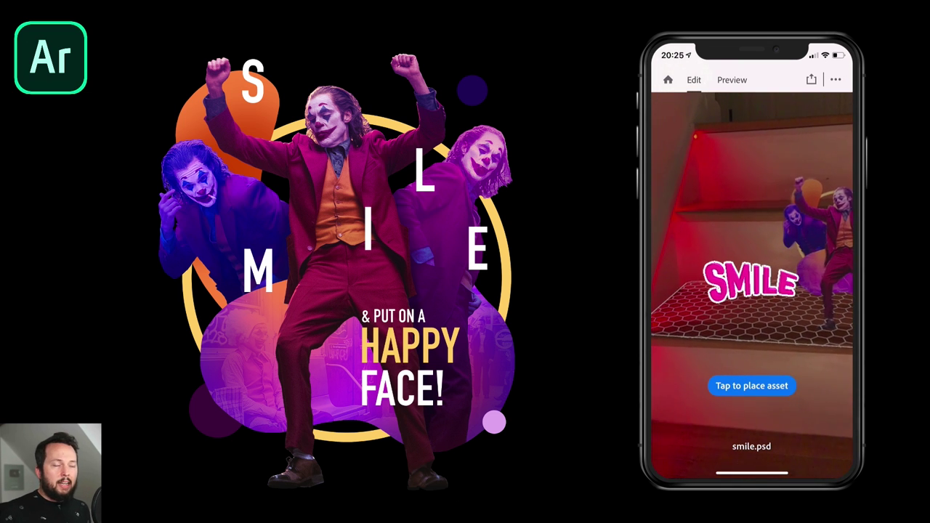
left_click(751, 386)
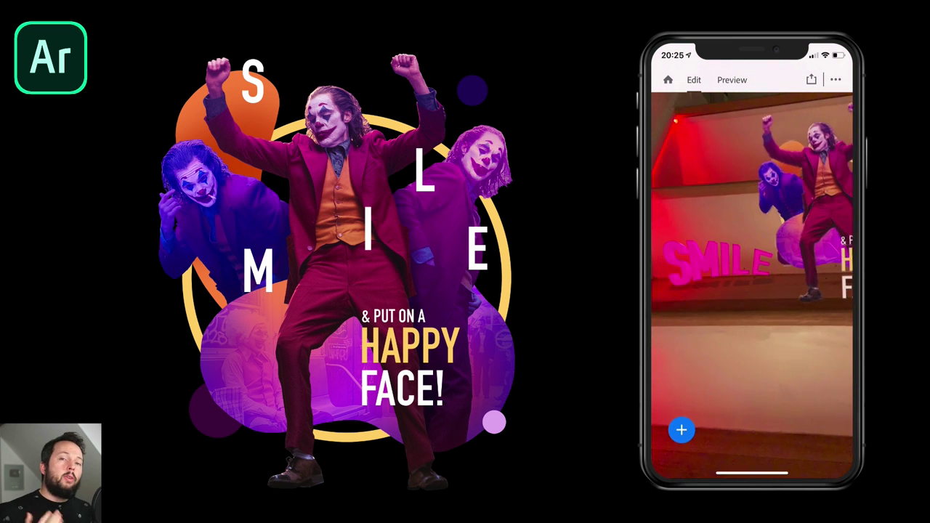
left_click(716, 265)
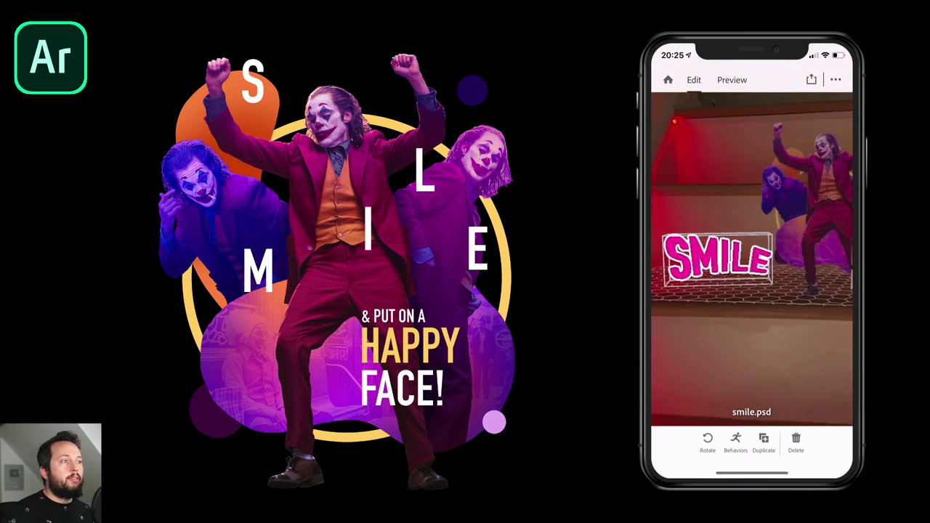
Step: Drag the SMILE object upward until it hovers above the Joker figures
left_click_drag(720, 258, 716, 134)
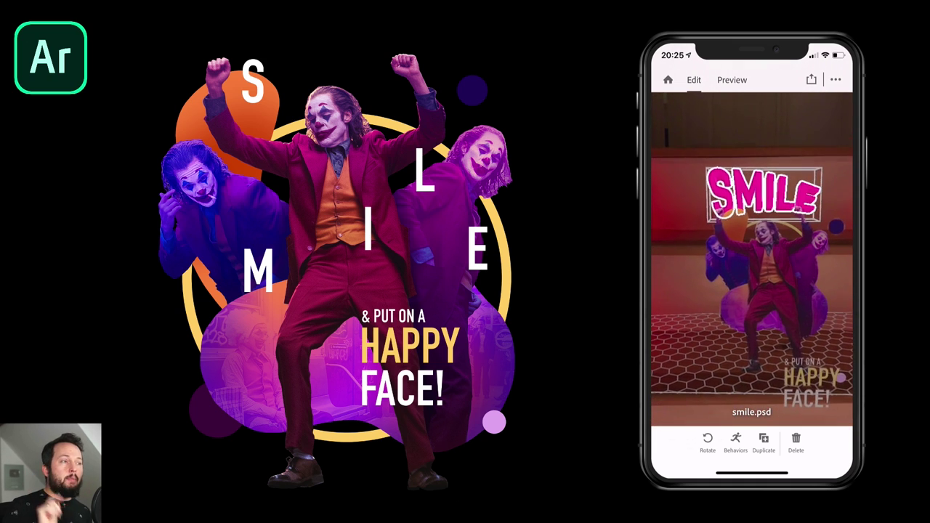
Step: Switch Aero to Preview mode to view the finished scene through the camera
left_click(732, 80)
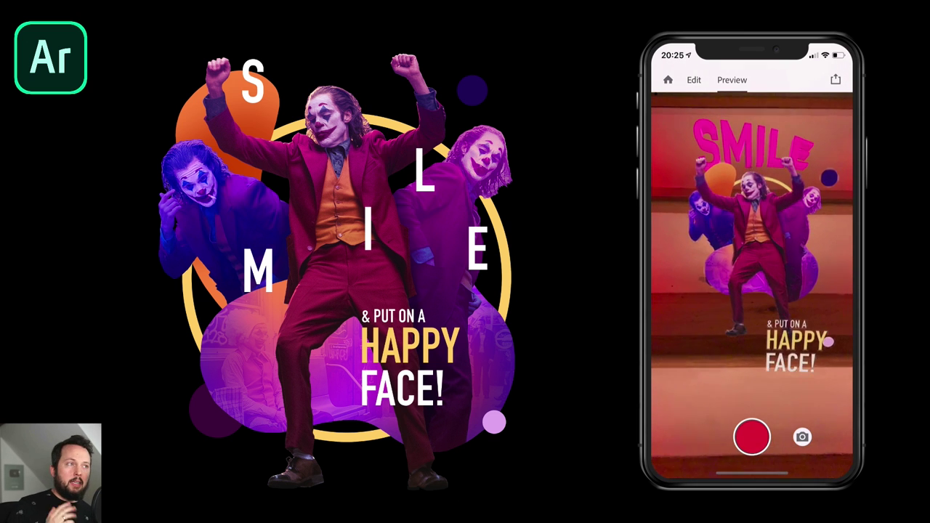